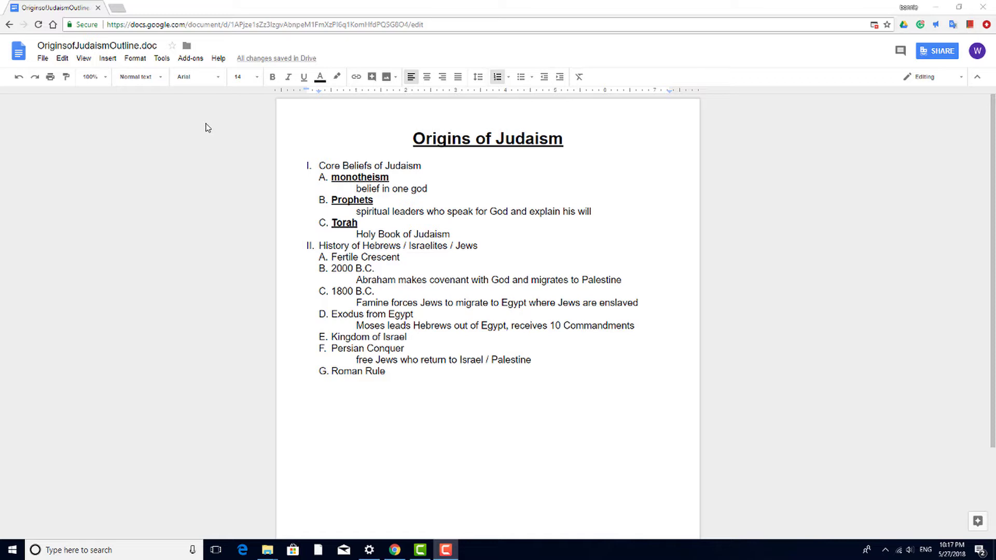
Search the add-on store for 'table' to find the Table of contents add-on.
left_click(193, 59)
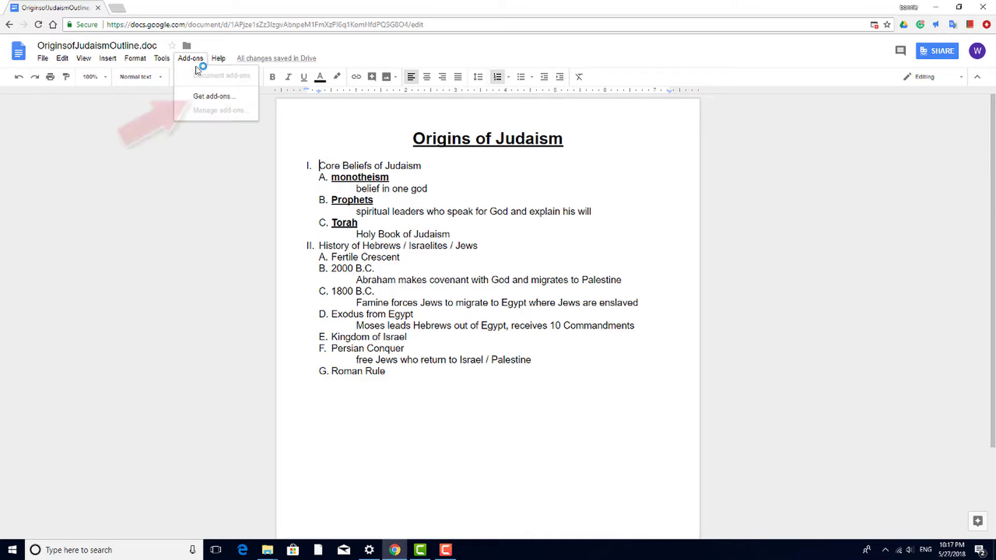
left_click(213, 98)
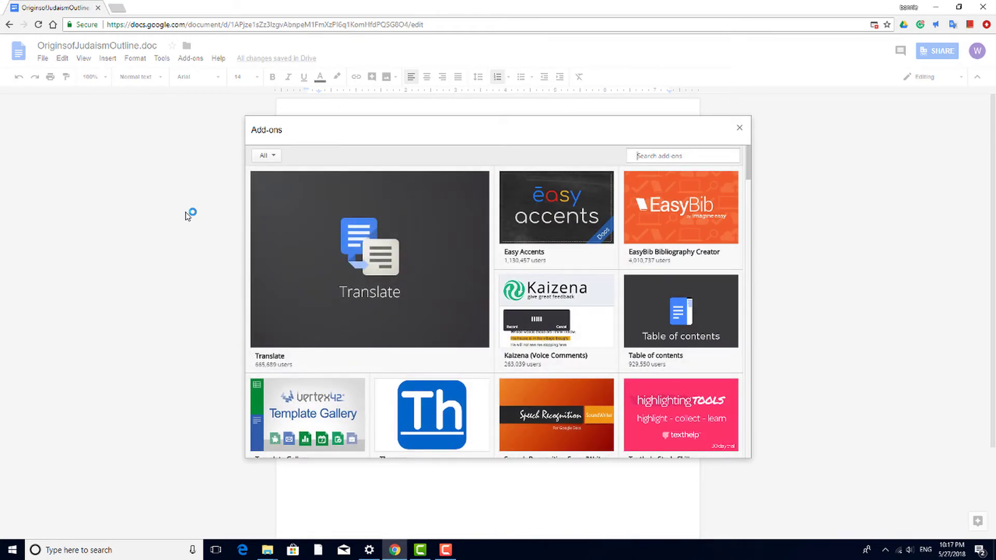
left_click(274, 156)
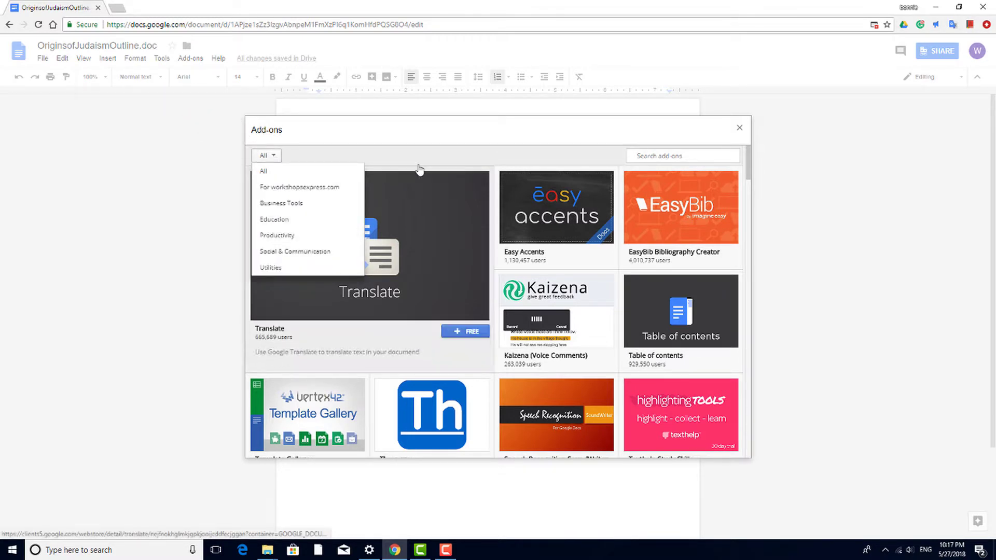
left_click(667, 156)
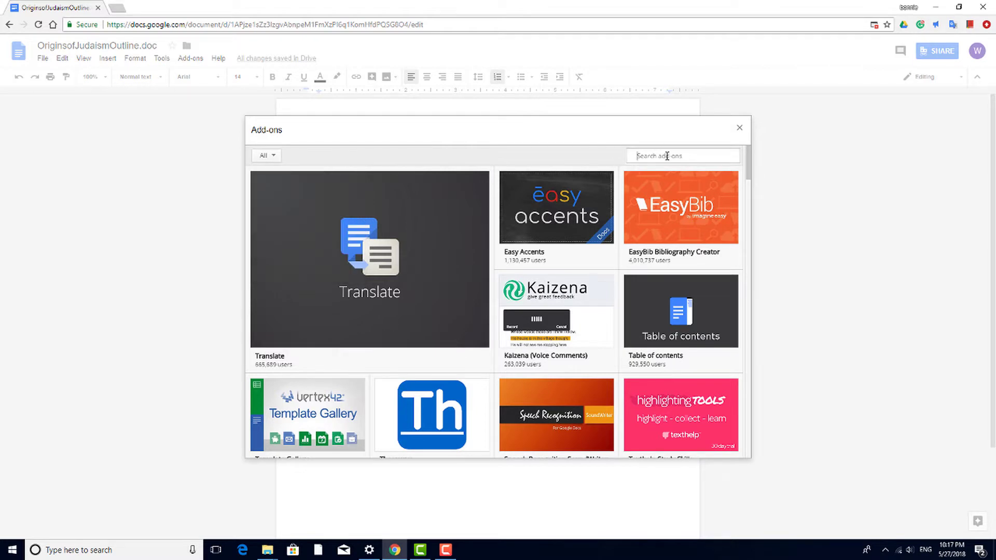
type("table")
key("Return")
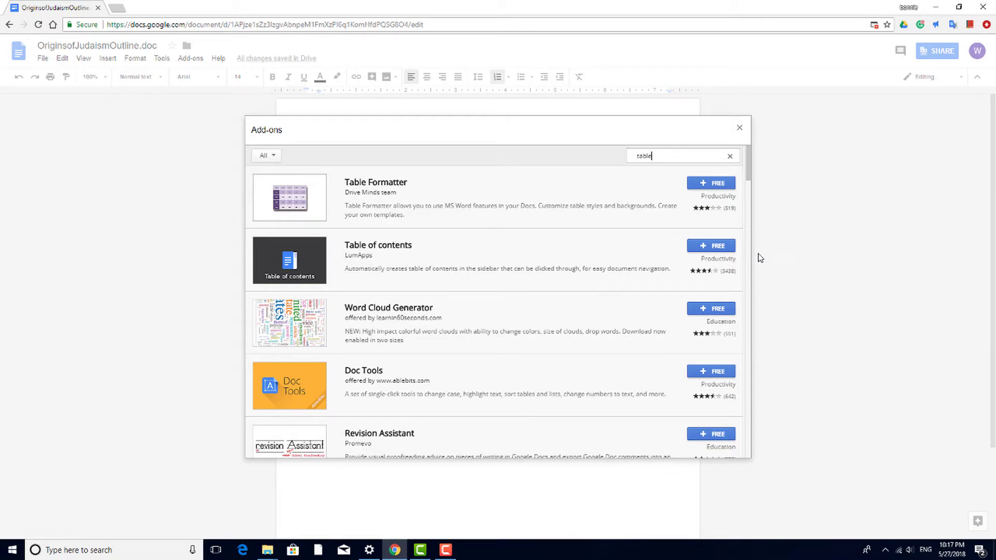
Install the Table of contents add-on and grant it access with your Google account.
left_click(720, 247)
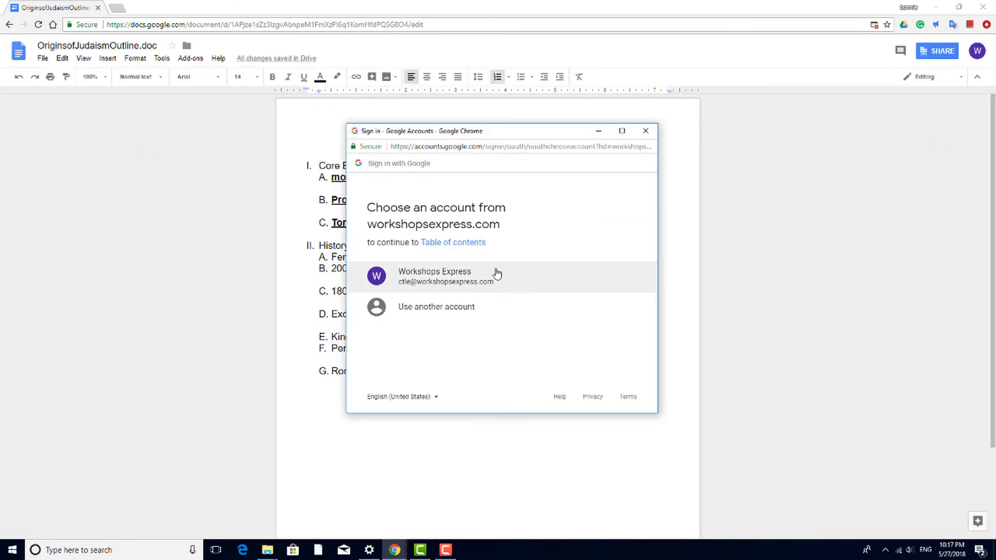
left_click(447, 276)
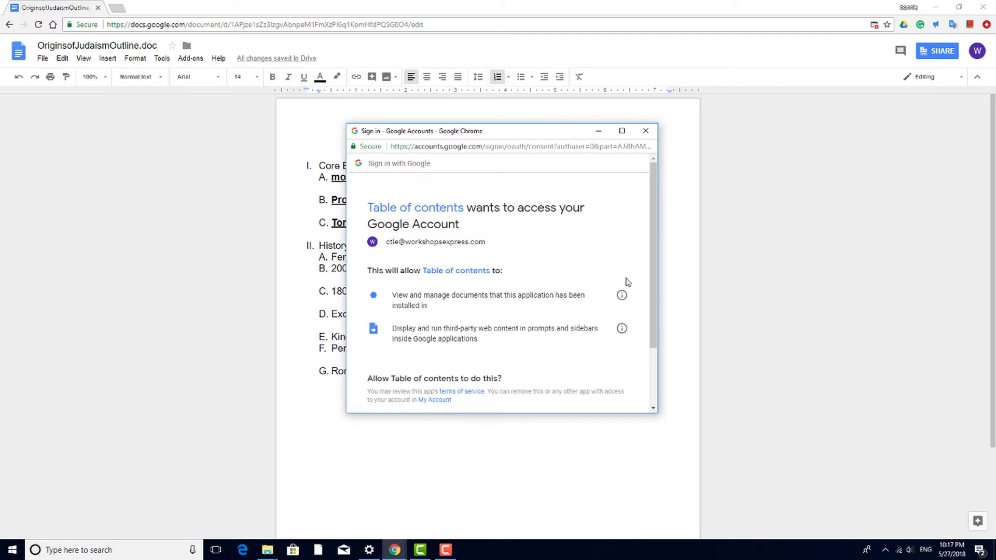
scroll(623, 284, "down", 2)
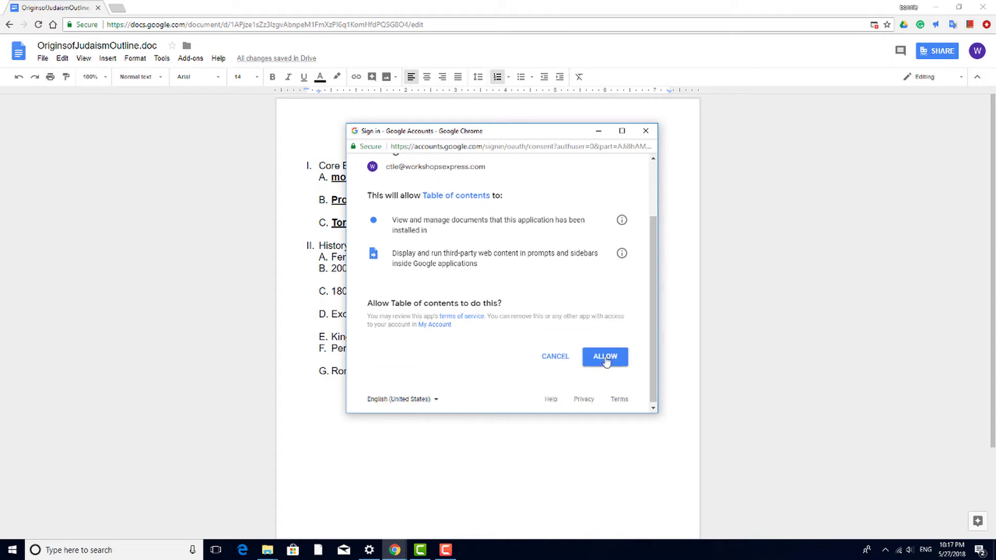
left_click(606, 357)
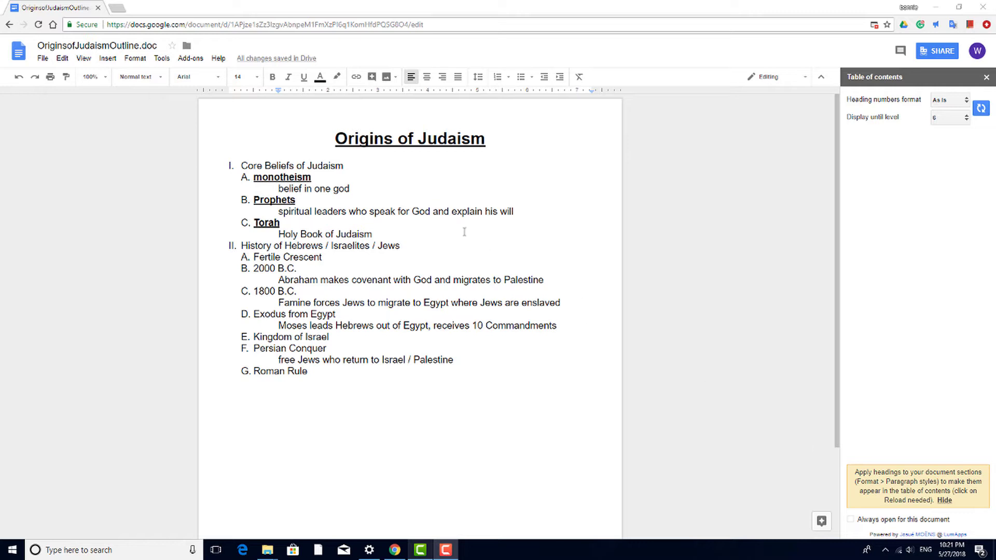
Make 'Core Beliefs of Judaism' and 'History of Hebrews / Israelites / Jews' Heading 1.
left_click(297, 166)
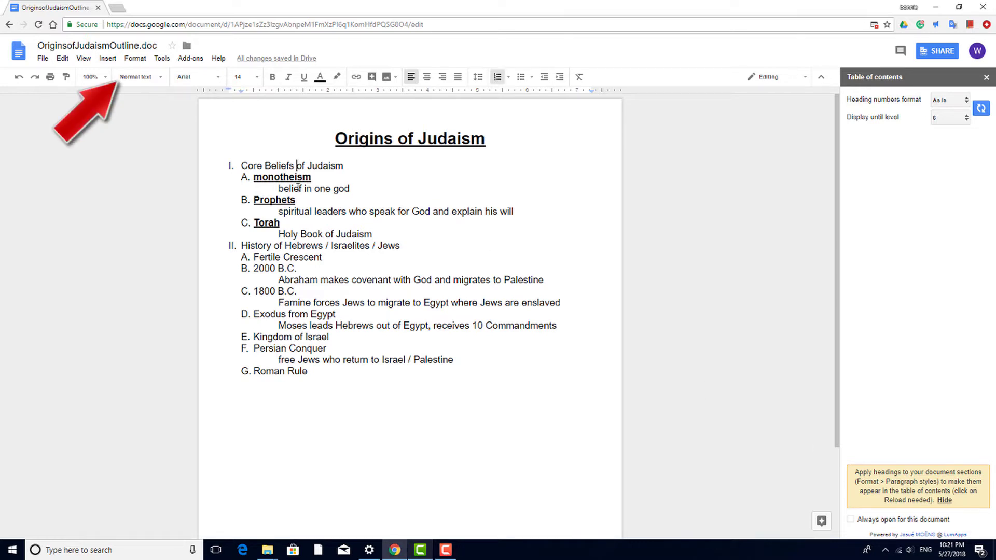
left_click(309, 211)
left_click(301, 234)
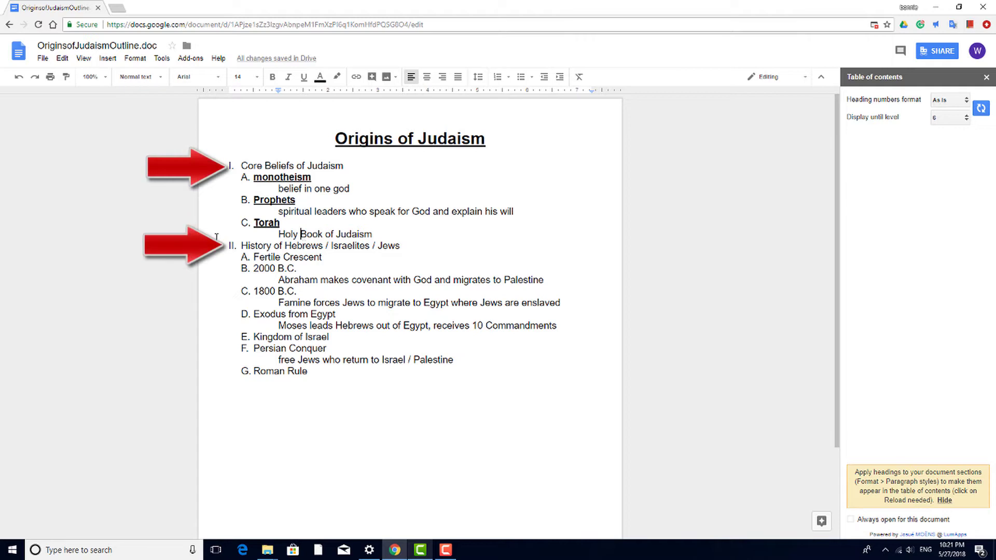
left_click(276, 166)
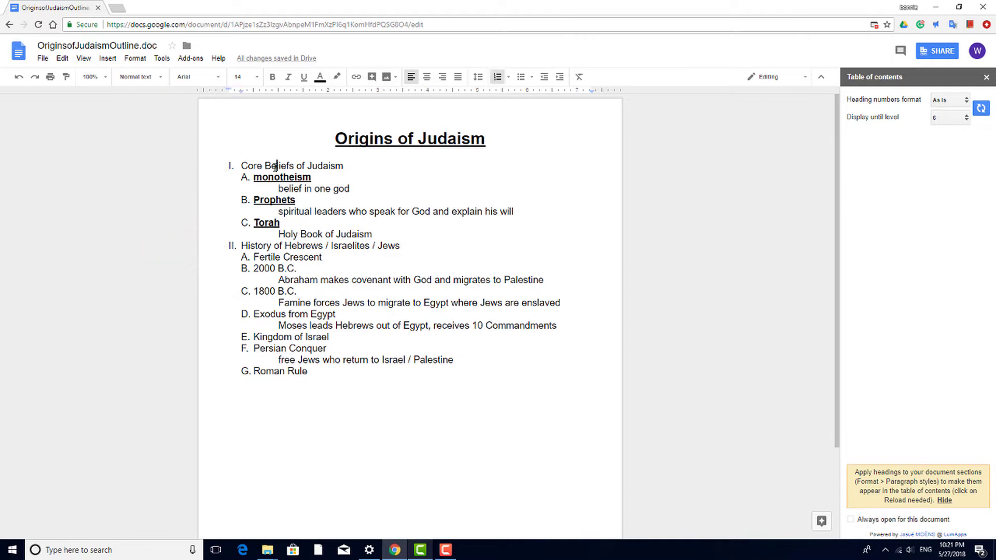
left_click(159, 78)
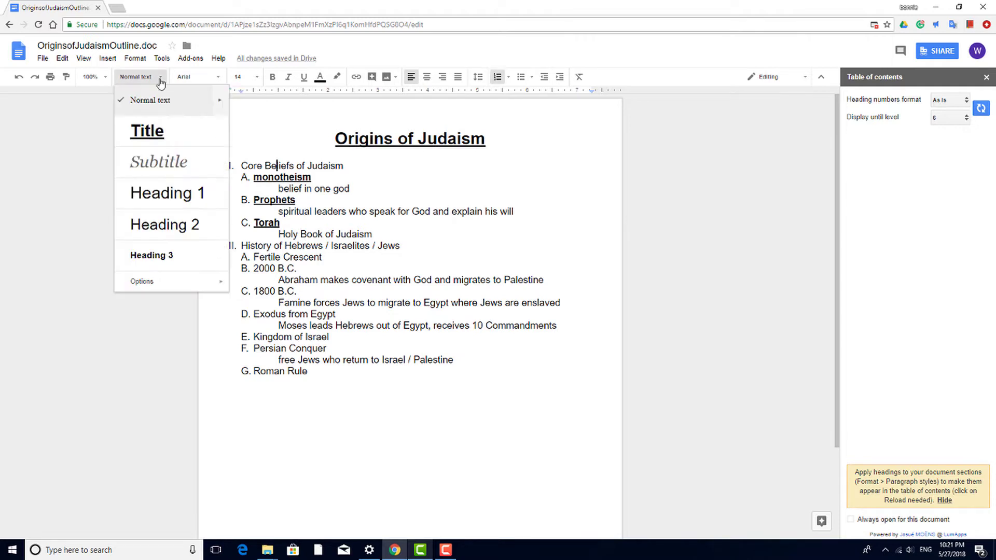
left_click(169, 197)
left_click(258, 253)
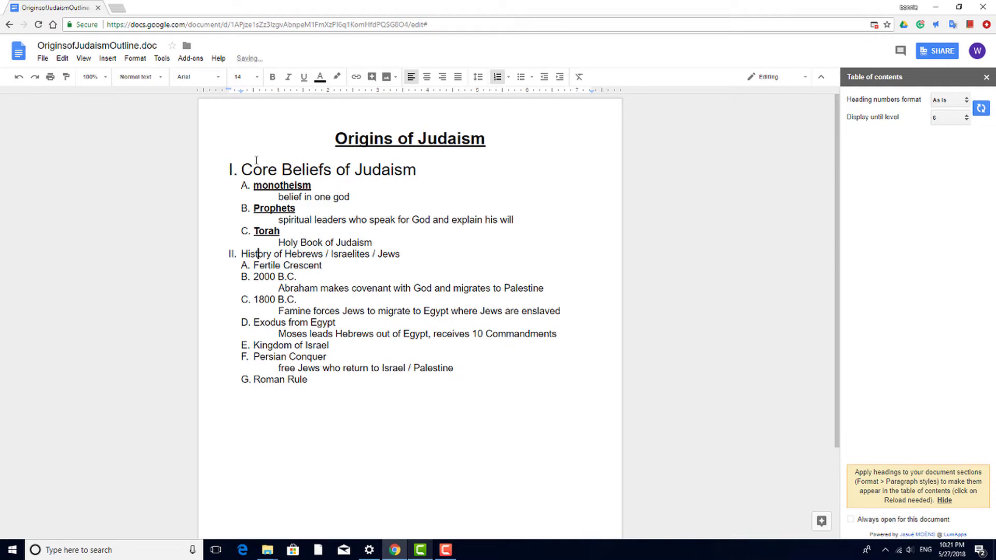
left_click(138, 77)
left_click(175, 194)
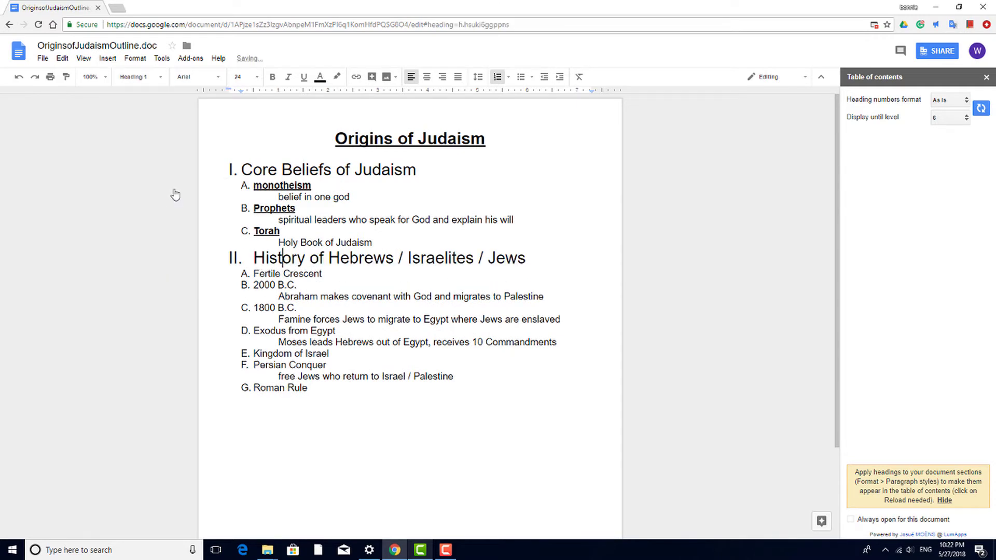
Make the lettered monotheism item Heading 2 and refresh the table of contents sidebar.
left_click(266, 186)
left_click(137, 77)
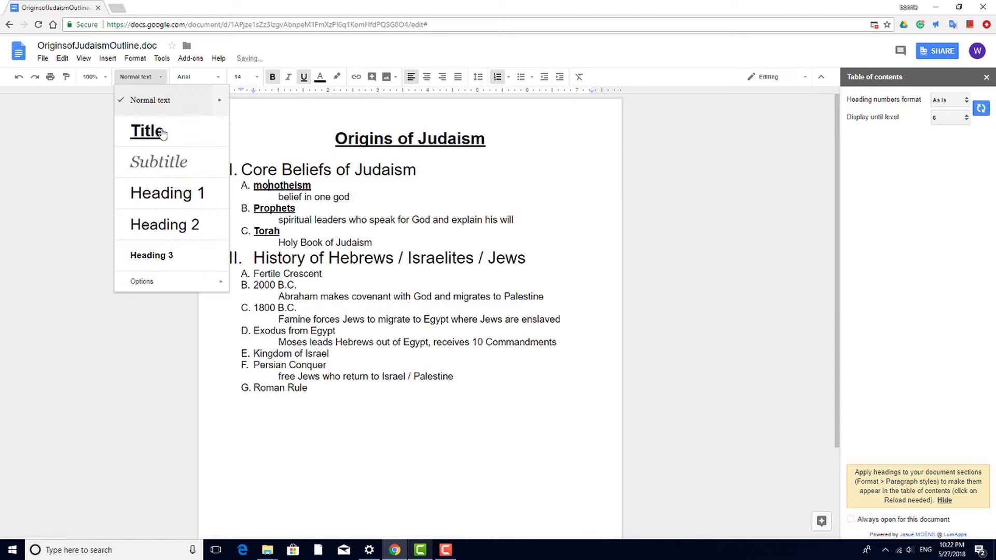
left_click(170, 217)
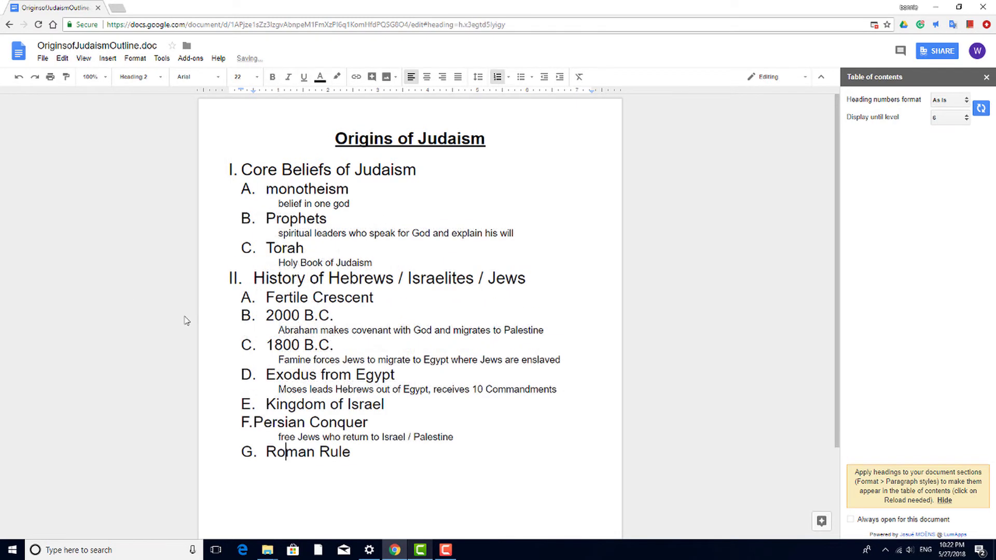
key("F10")
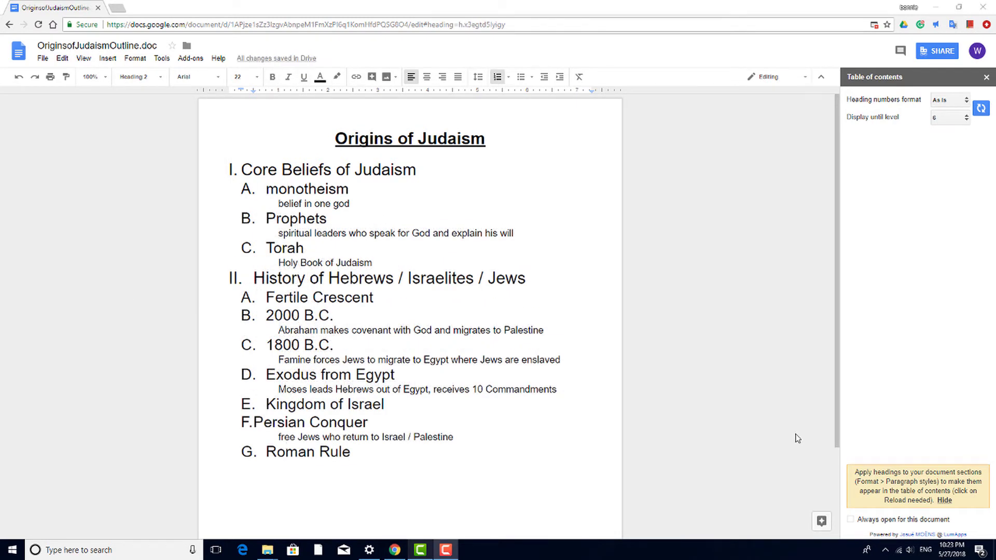
left_click(981, 110)
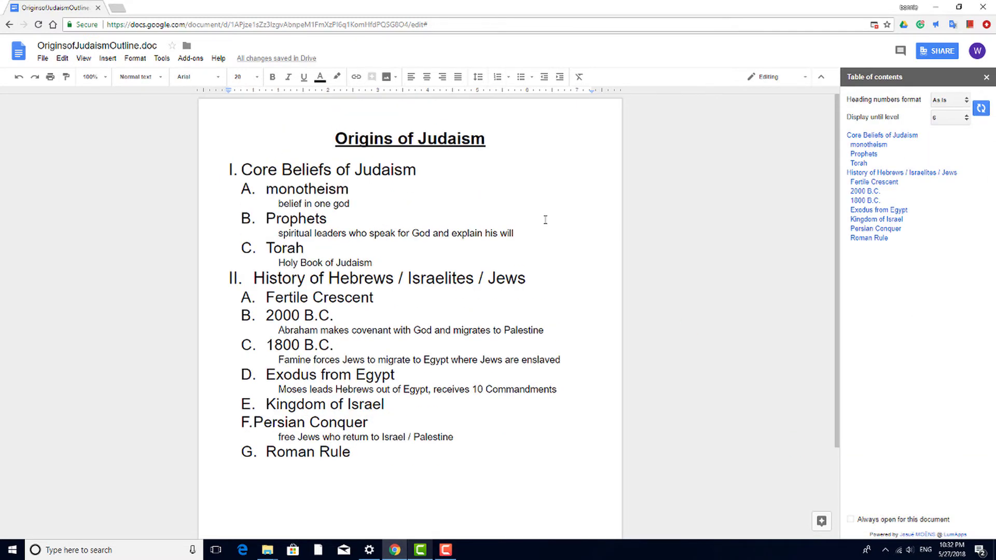
left_click(391, 170)
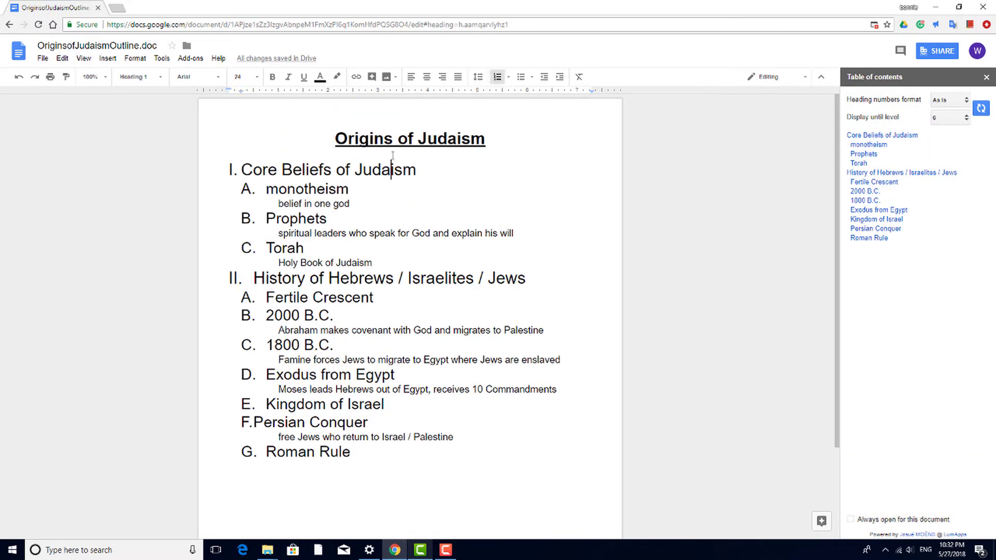
left_click(494, 80)
key("Down")
left_click(496, 80)
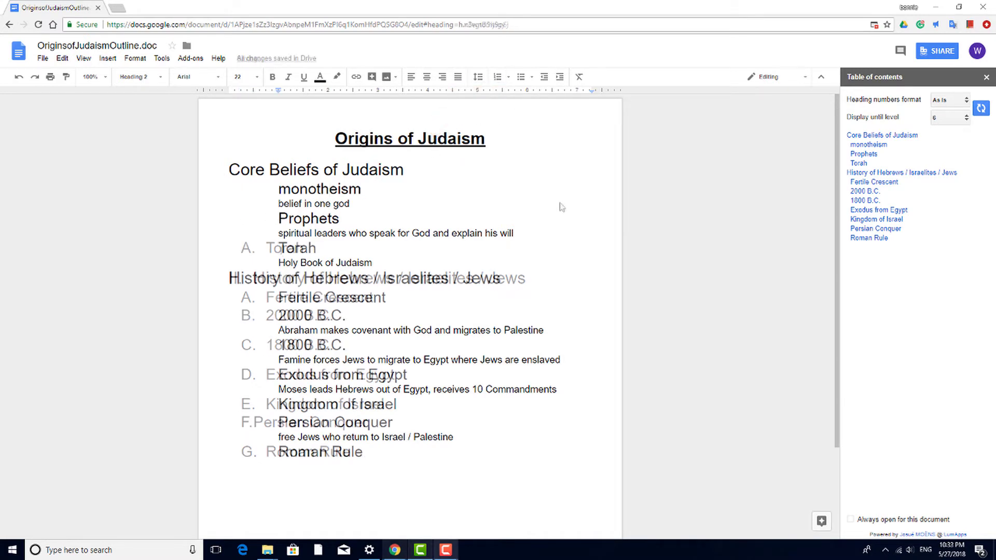
left_click(443, 170)
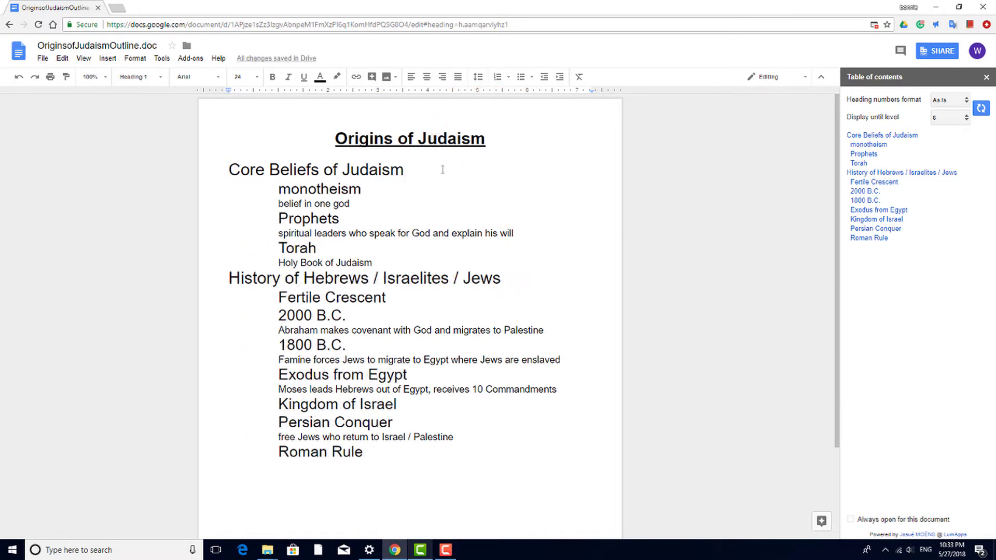
key("ctrl+Return")
scroll(446, 280, "down", 3)
left_click(357, 378)
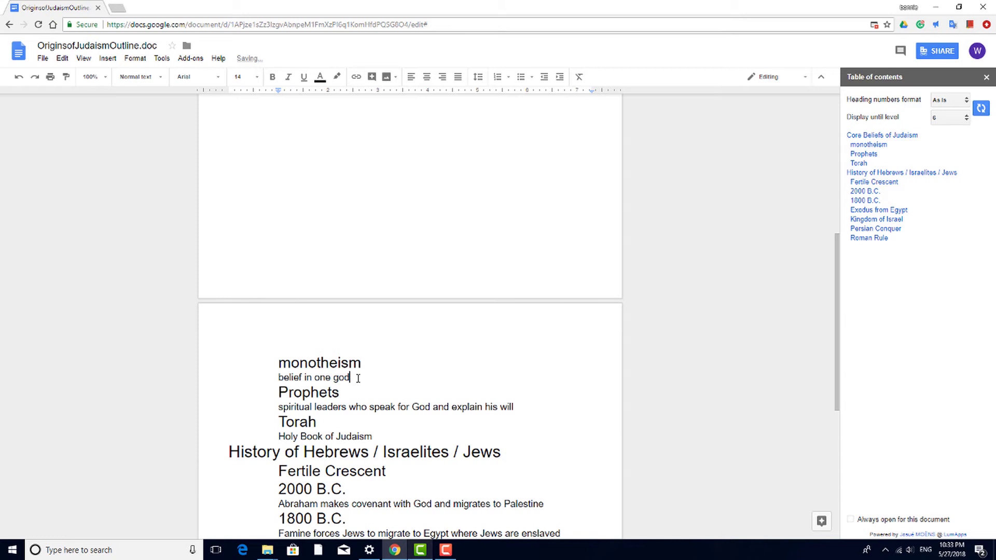
key("ctrl+Return")
scroll(502, 382, "down", 3)
left_click(535, 378)
key("ctrl+Return")
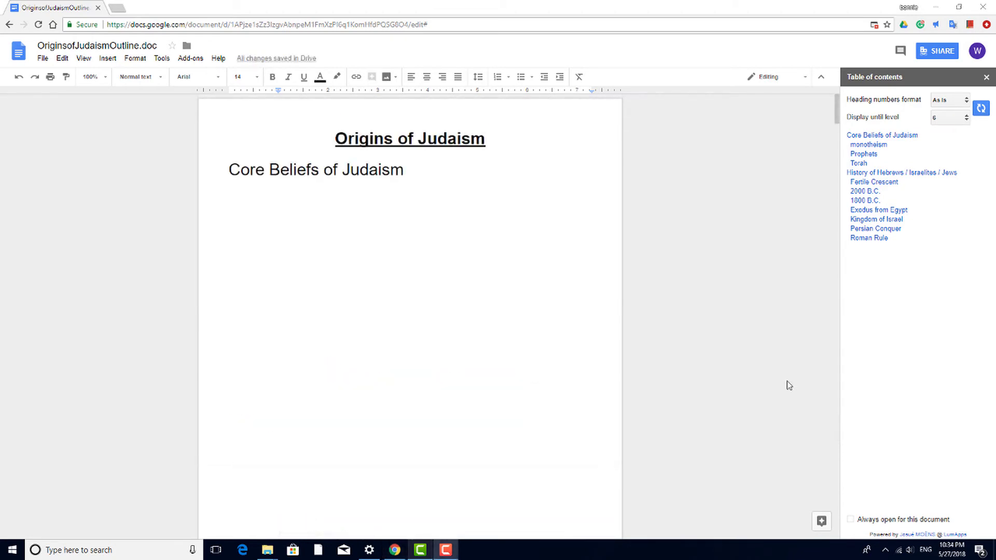
left_click(864, 202)
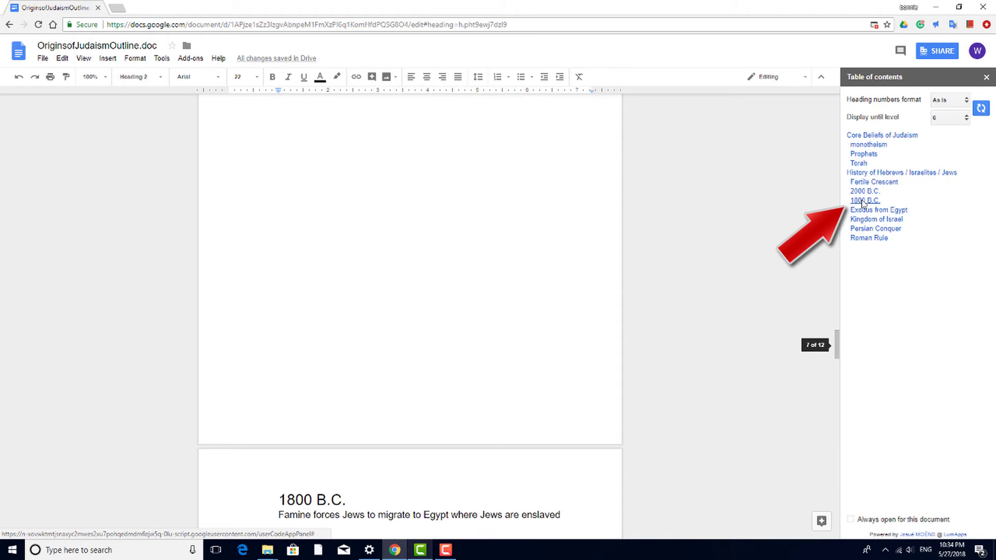
left_click(860, 164)
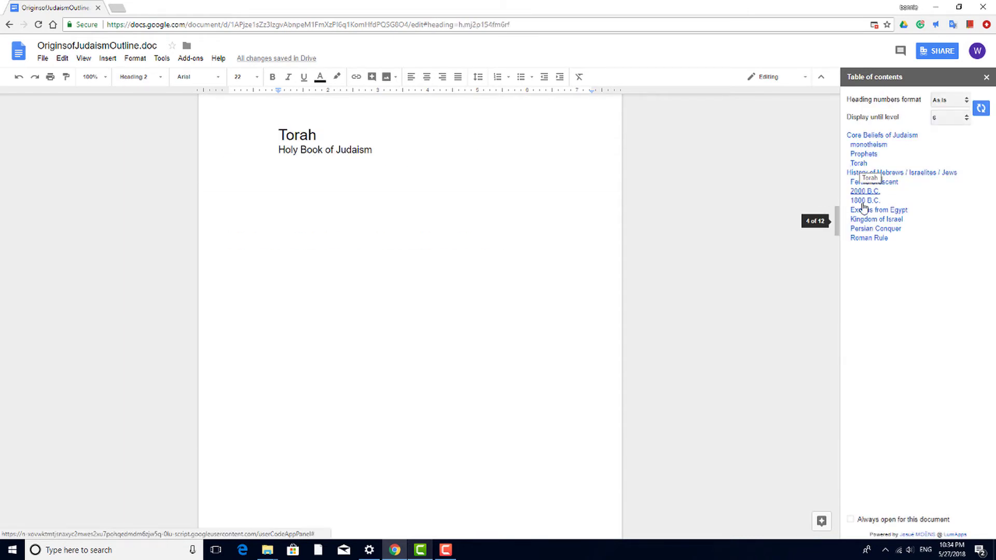
left_click(861, 238)
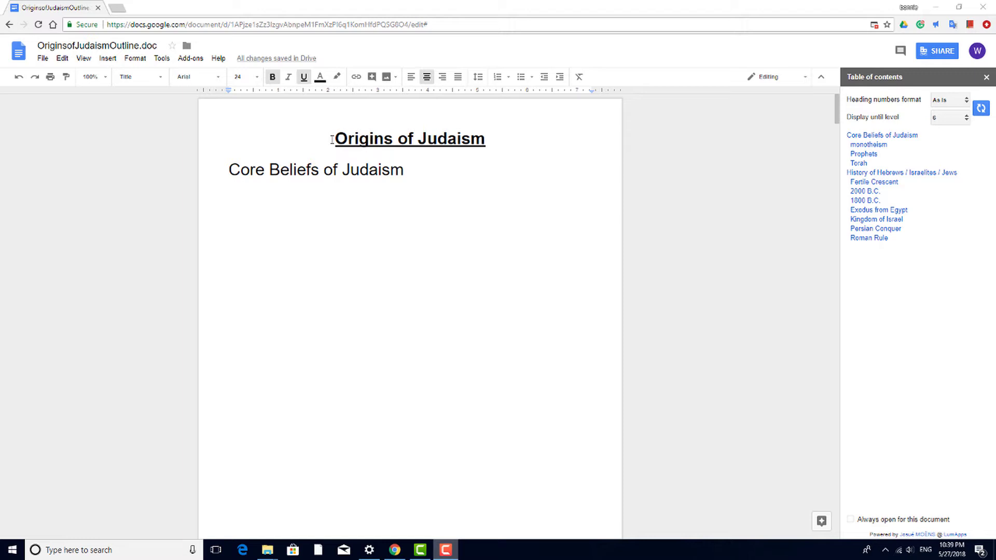
Add a new first page headed 'Table of Contents' before the document title.
left_click(336, 139)
key("ctrl+Return")
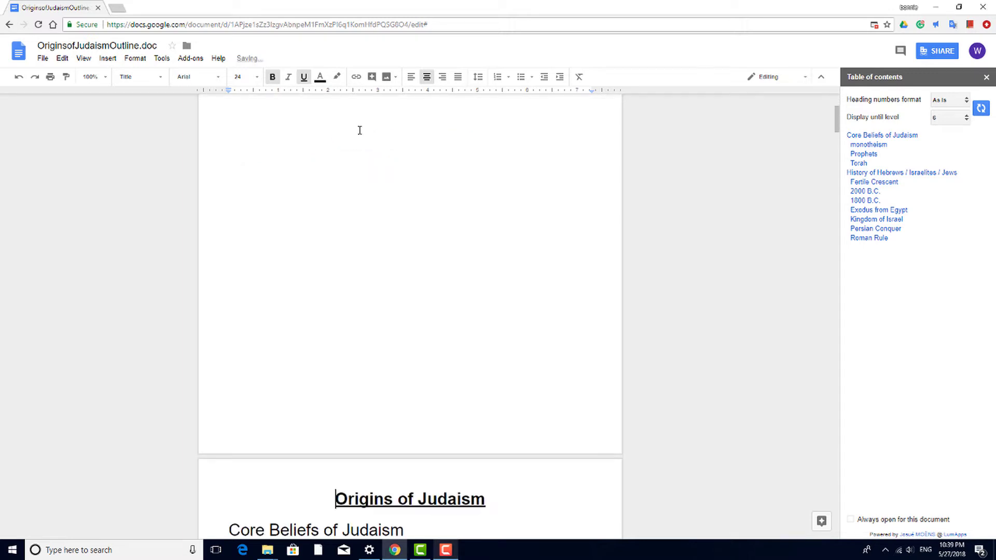
key("Up")
type("Ta")
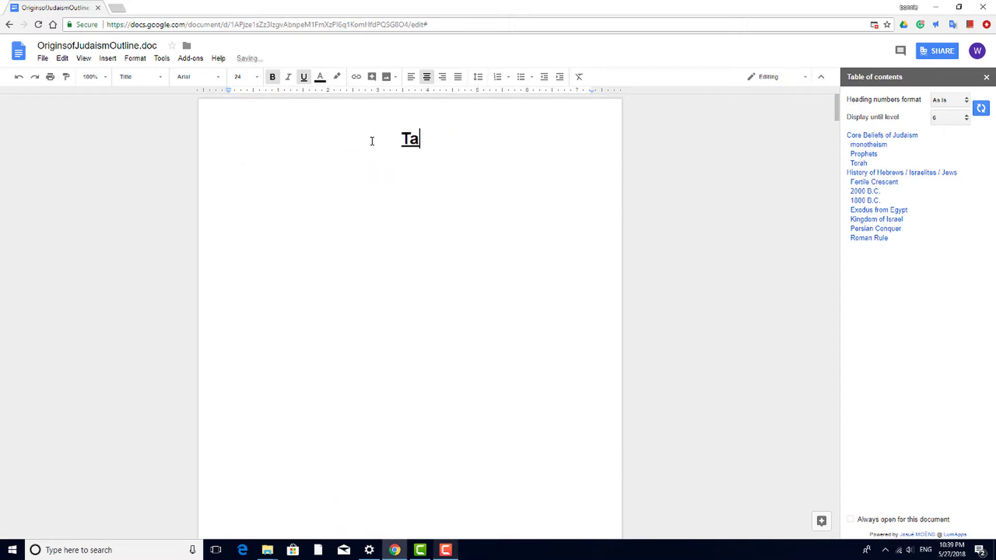
type("ble of Contents")
key("Return")
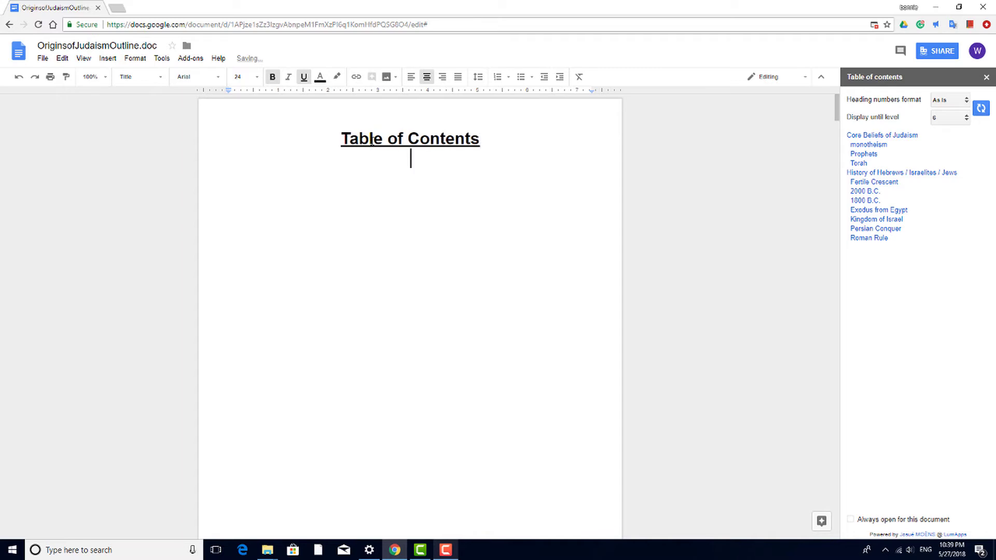
key("Return")
Insert a table of contents with blue linked headings below that heading.
left_click(106, 59)
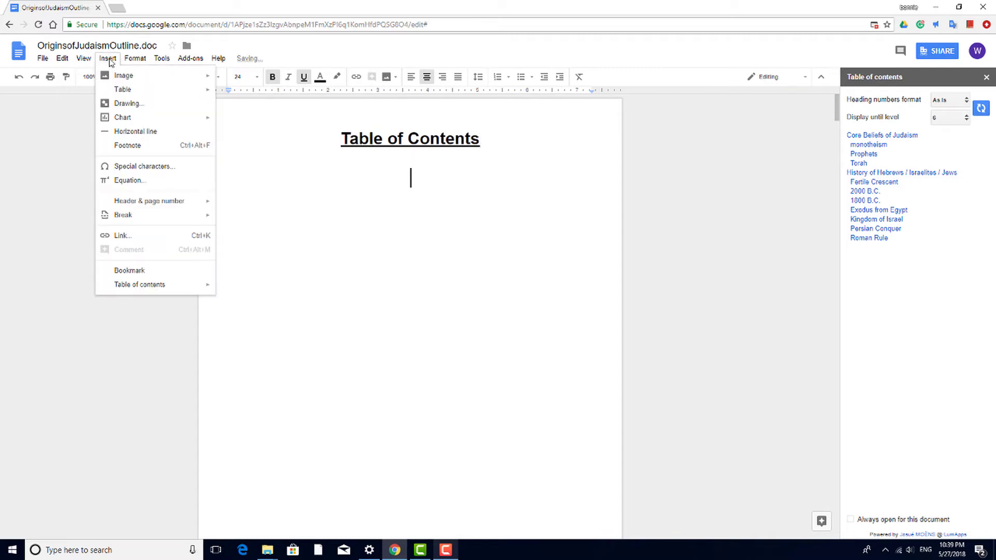
mouse_move(140, 285)
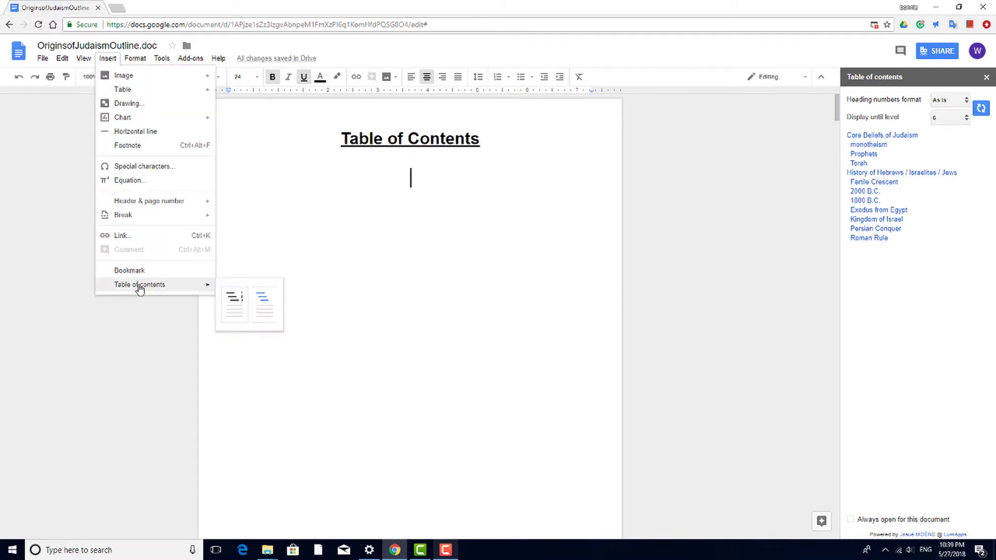
left_click(261, 303)
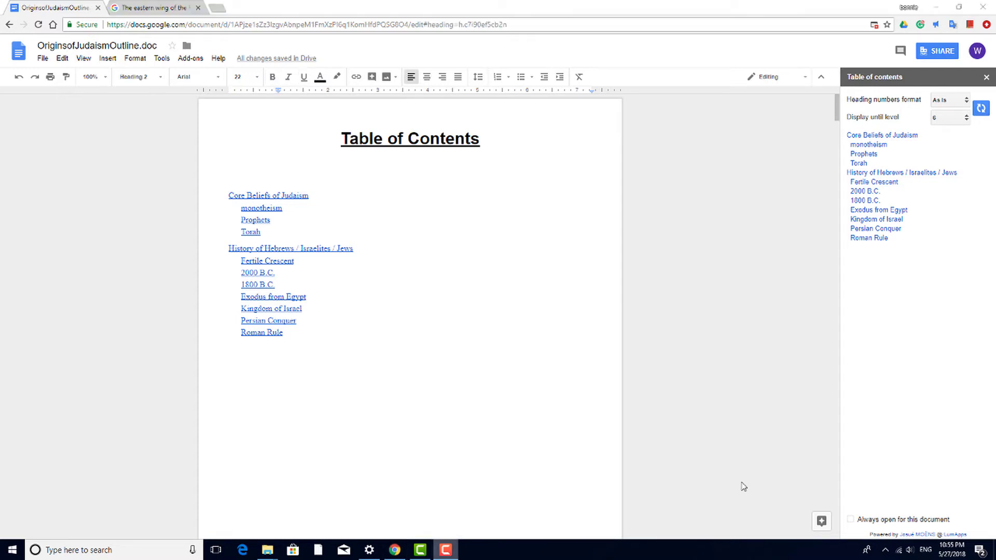
Search the add-on store for 'paper' to install Paperpile.
left_click(193, 60)
left_click(210, 118)
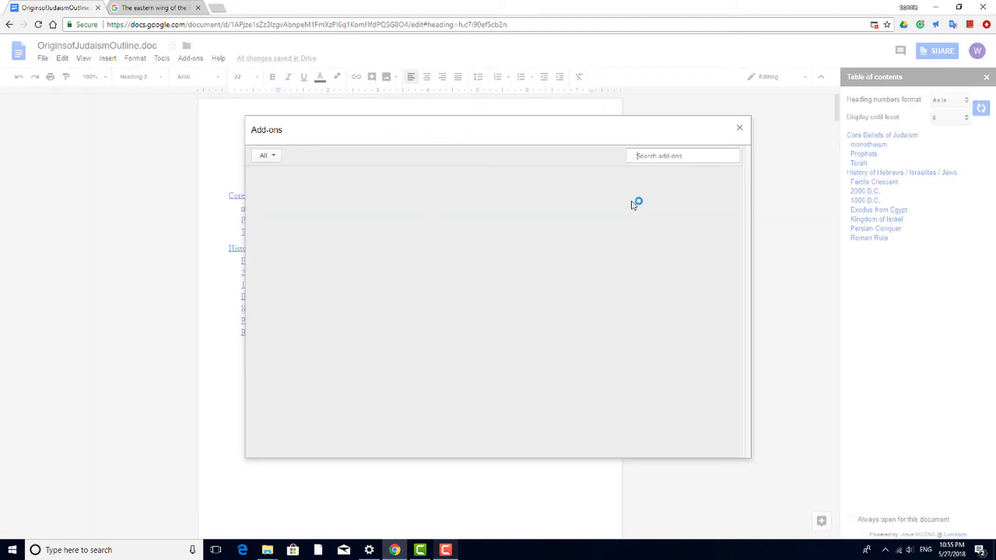
type("paper")
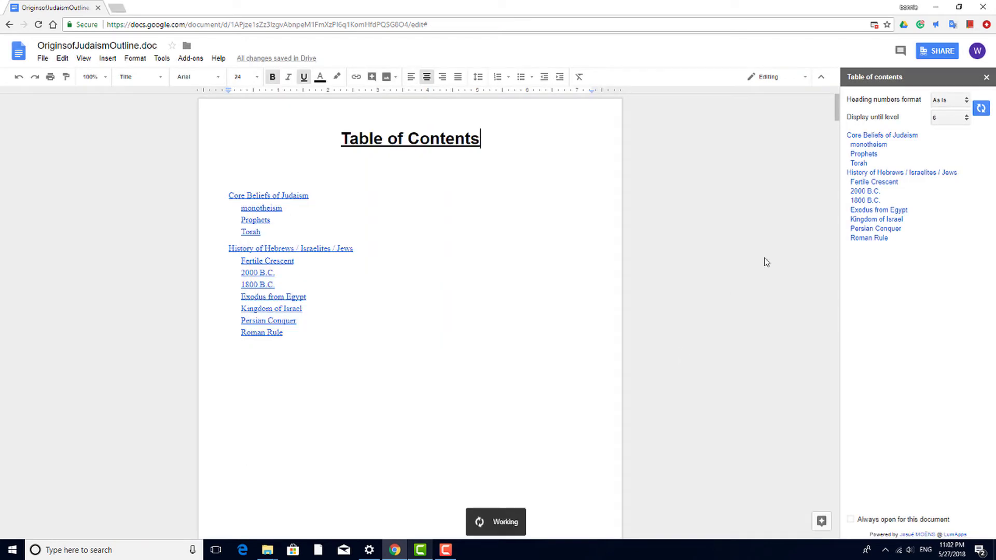
Jump to the Fertile Crescent section and place the cursor at its paragraph's end.
left_click(874, 183)
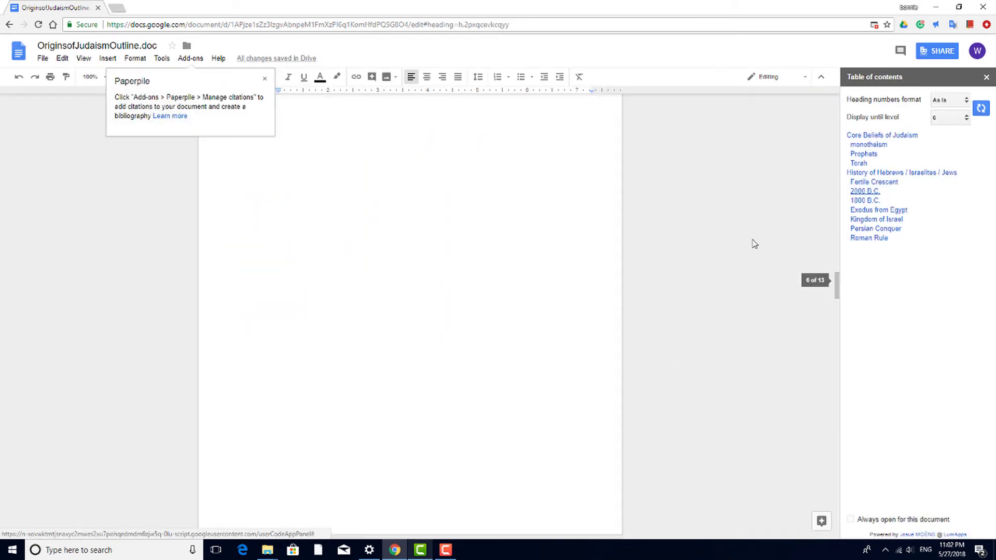
left_click(265, 78)
scroll(396, 152, "down", 2)
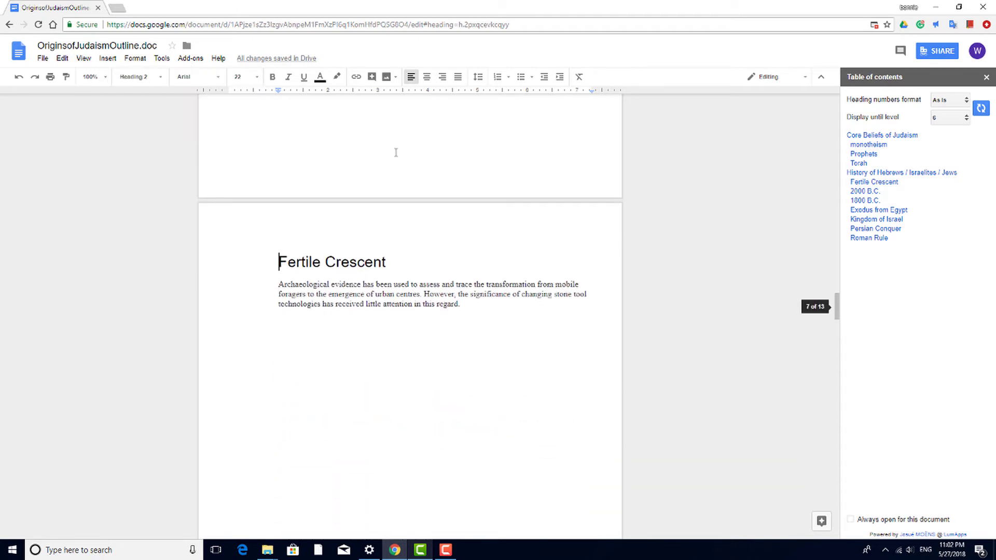
scroll(396, 152, "down", 2)
left_click(478, 232)
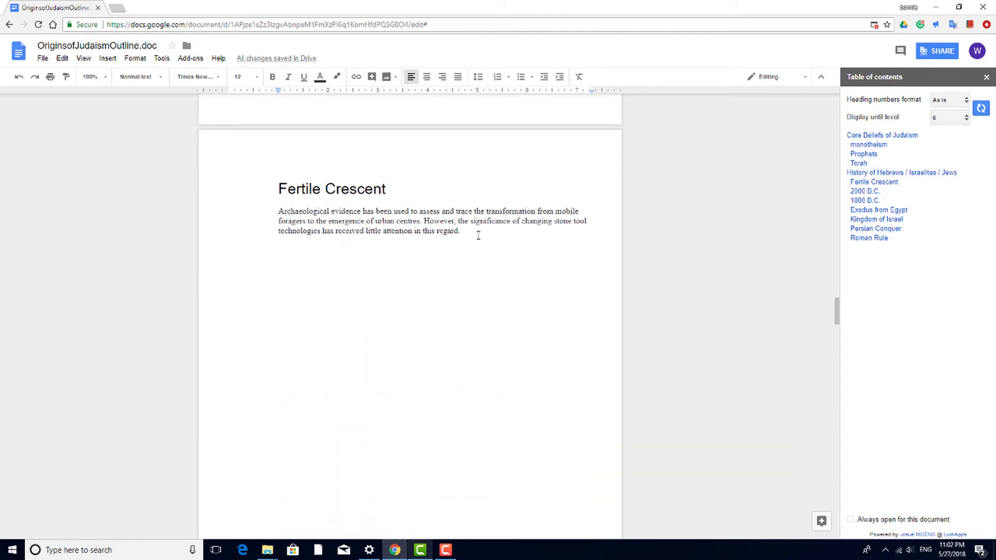
Search Paperpile for 'fertile crescent' and cite the 1999 Kozlowski and Gopher book.
left_click(196, 60)
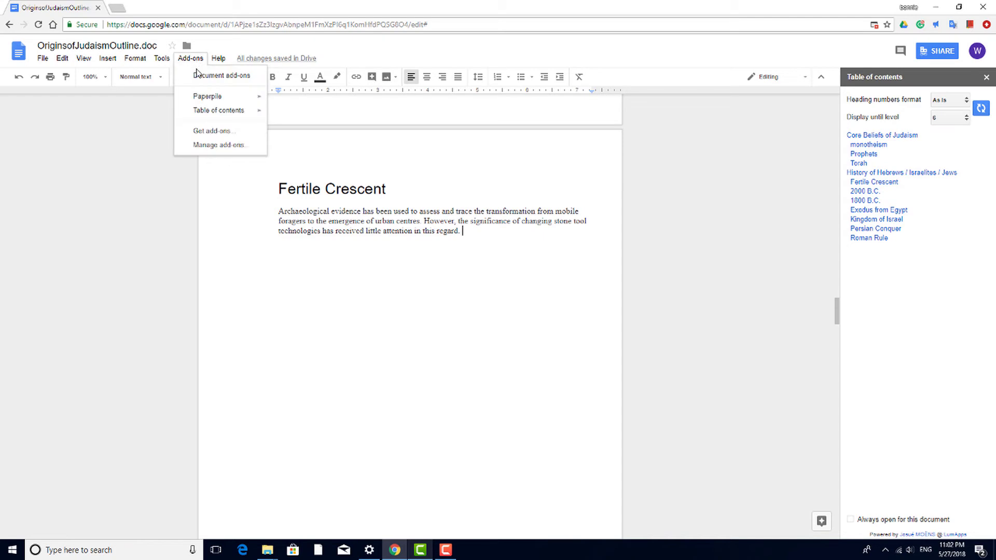
mouse_move(207, 97)
left_click(304, 102)
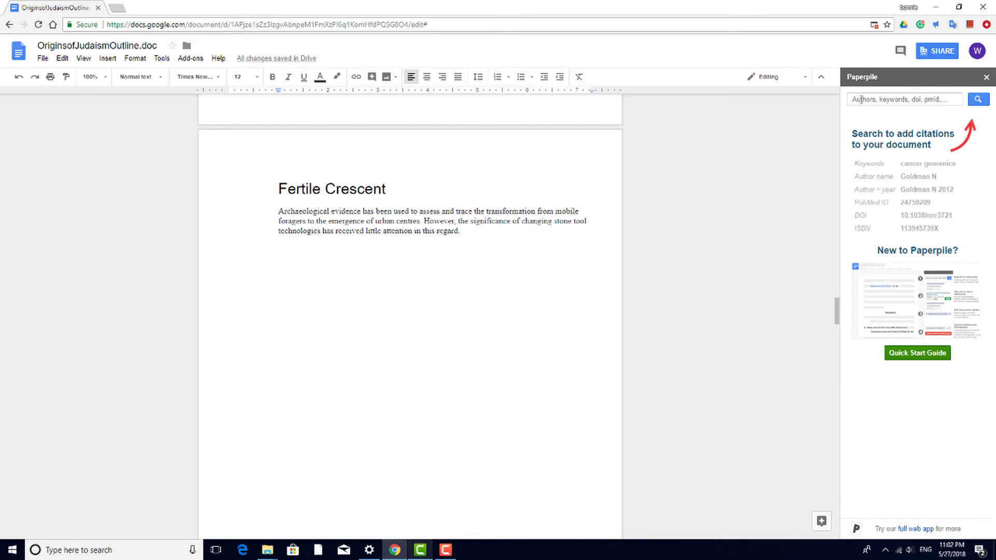
left_click(862, 100)
type("fertile crescent")
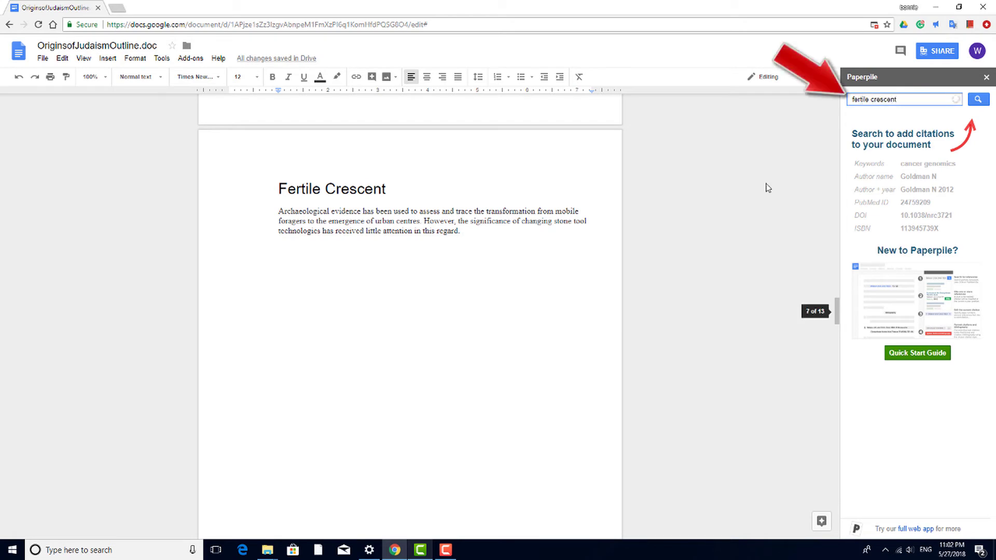
key("Return")
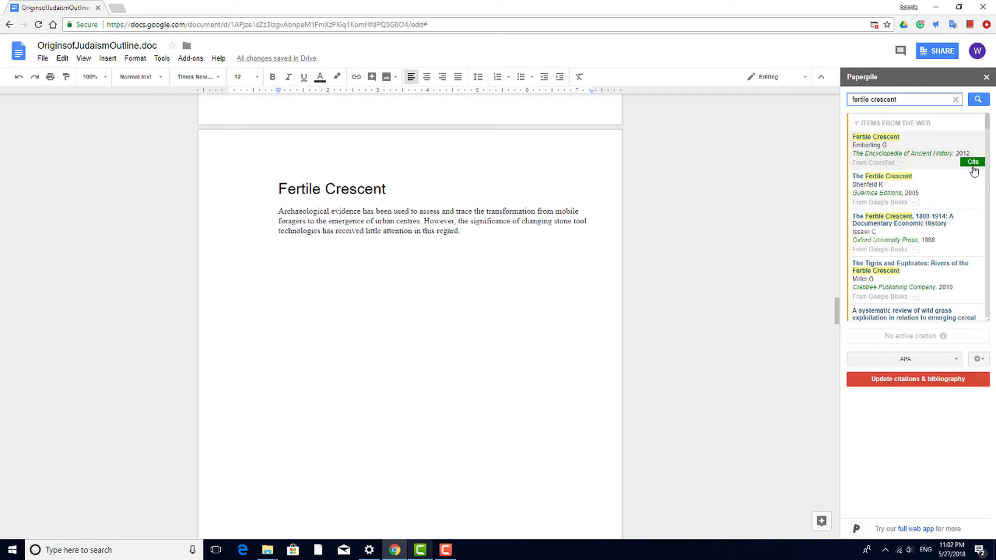
scroll(932, 194, "down", 3)
scroll(933, 195, "down", 1)
mouse_move(971, 217)
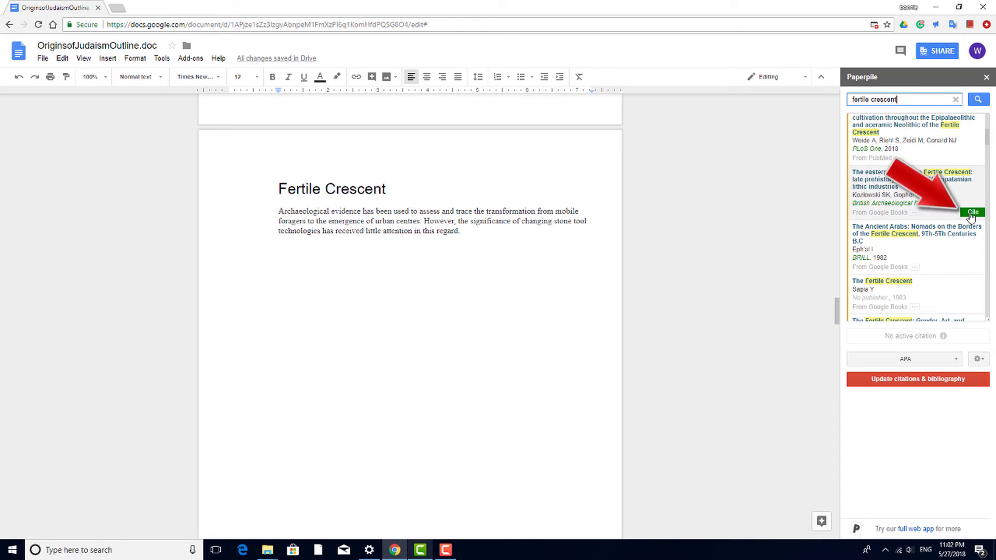
left_click(971, 213)
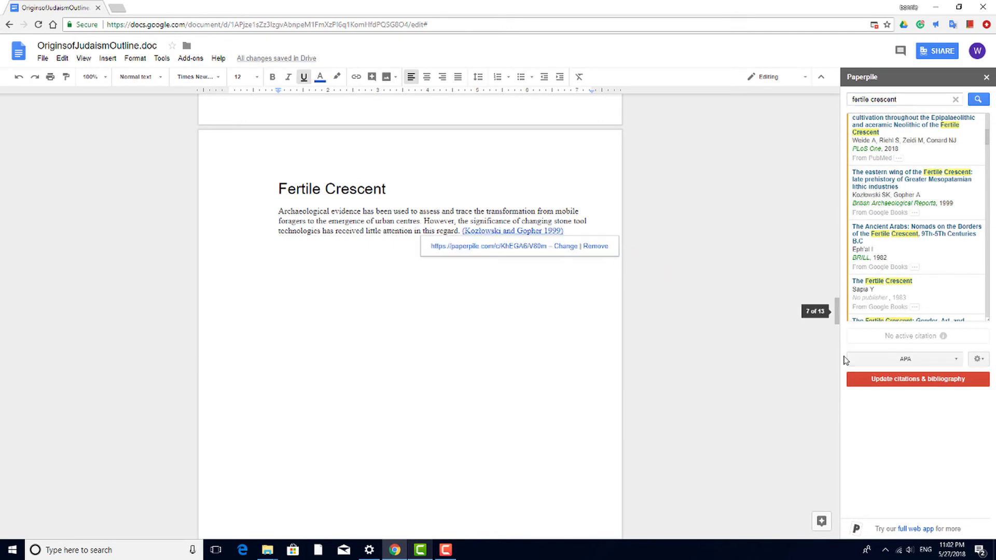
Switch Paperpile's citation style from APA to Harvard and update citations and bibliography.
left_click(957, 362)
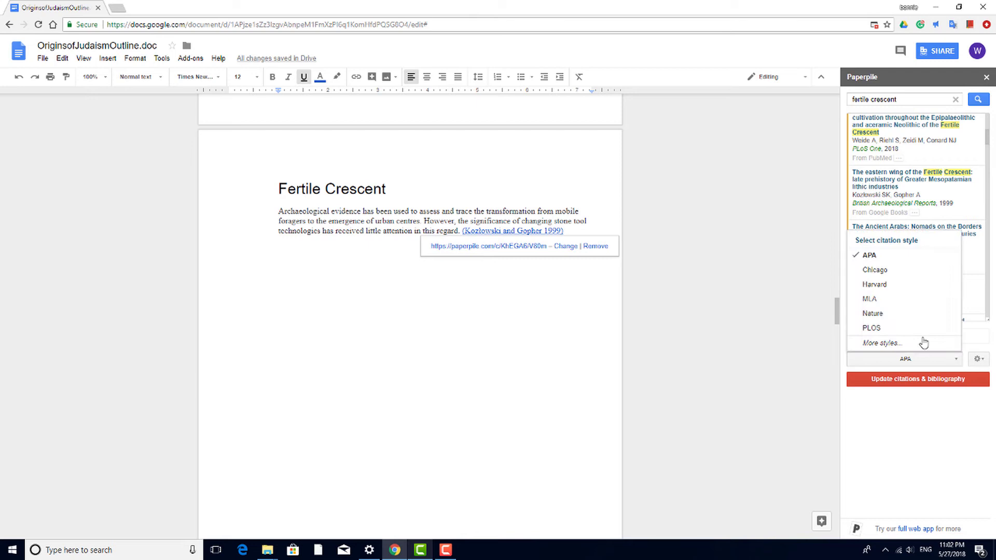
left_click(882, 288)
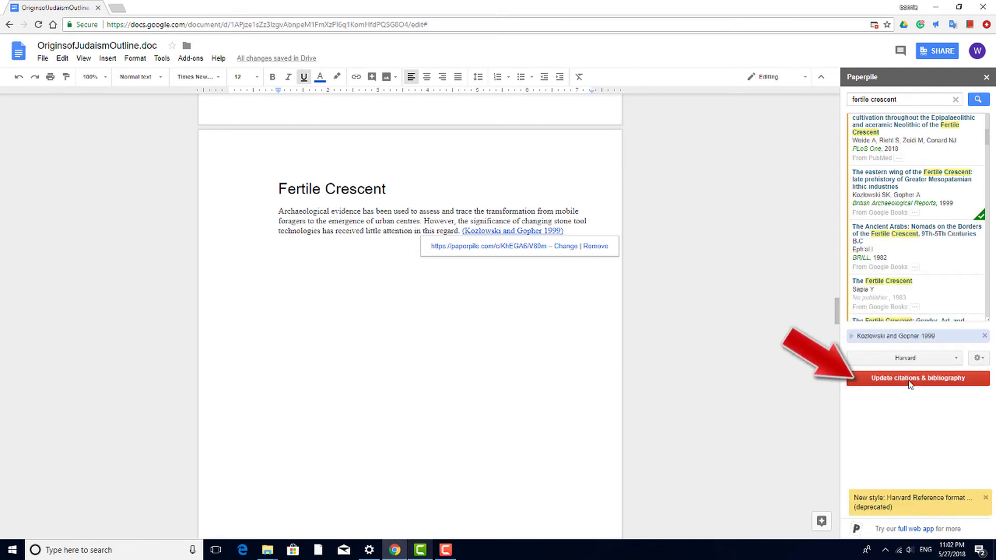
left_click(910, 383)
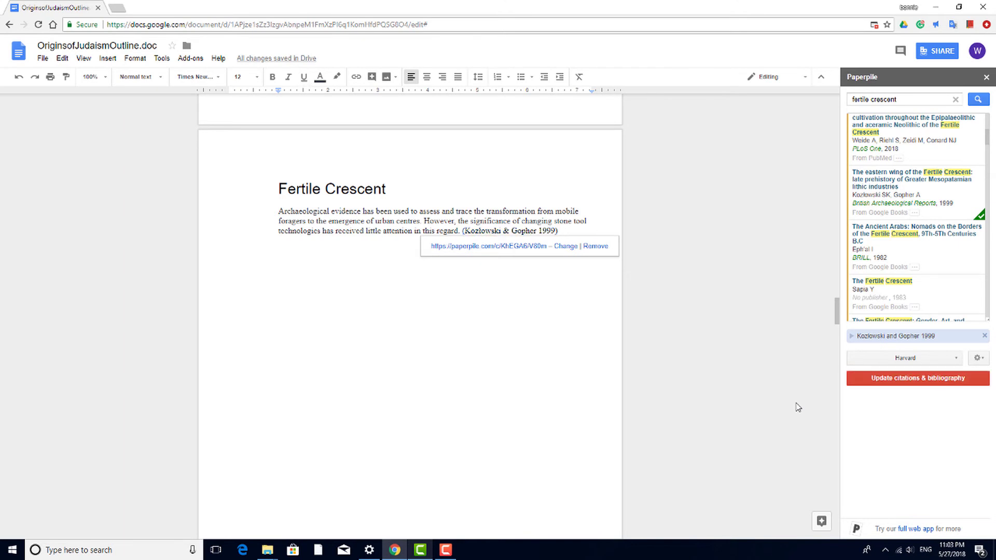
left_click(592, 327)
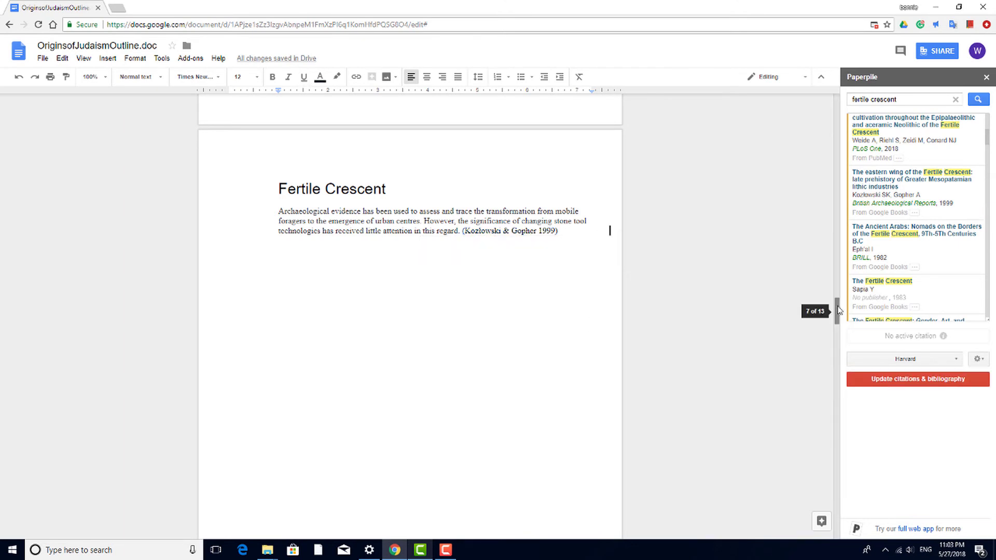
Insert a page break before the Kozłowski bibliography entry.
left_click_drag(837, 310, 845, 526)
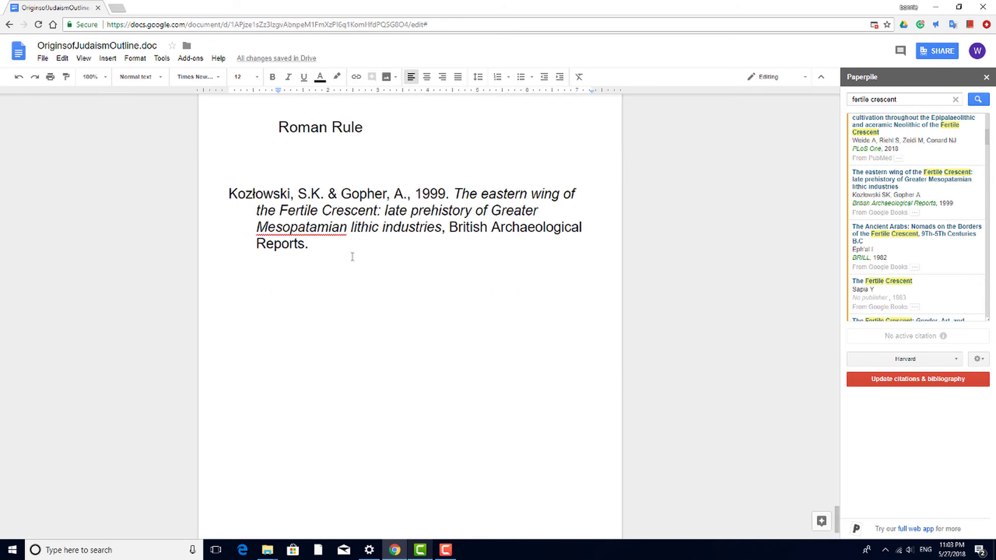
left_click(229, 194)
key("ctrl+Return")
scroll(289, 215, "down", 5)
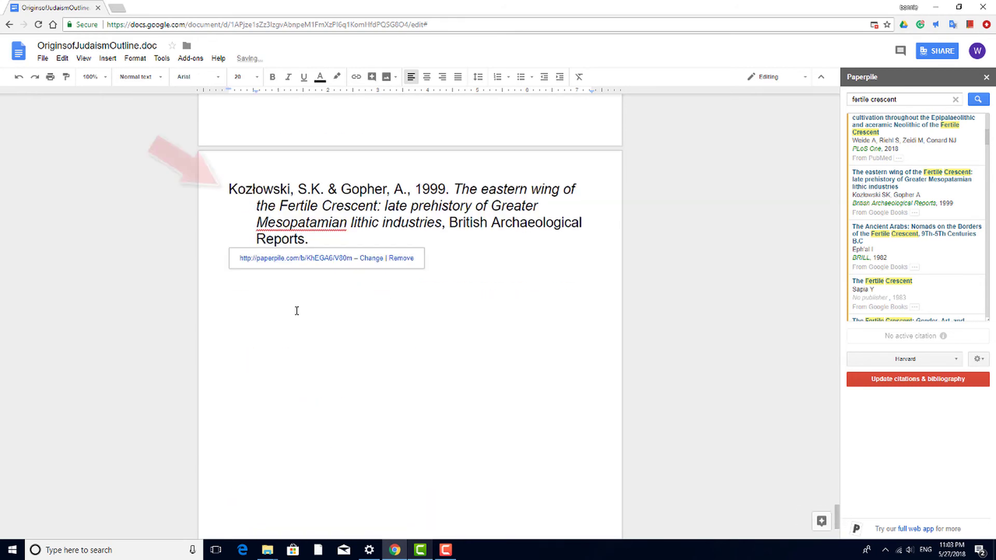
left_click(296, 309)
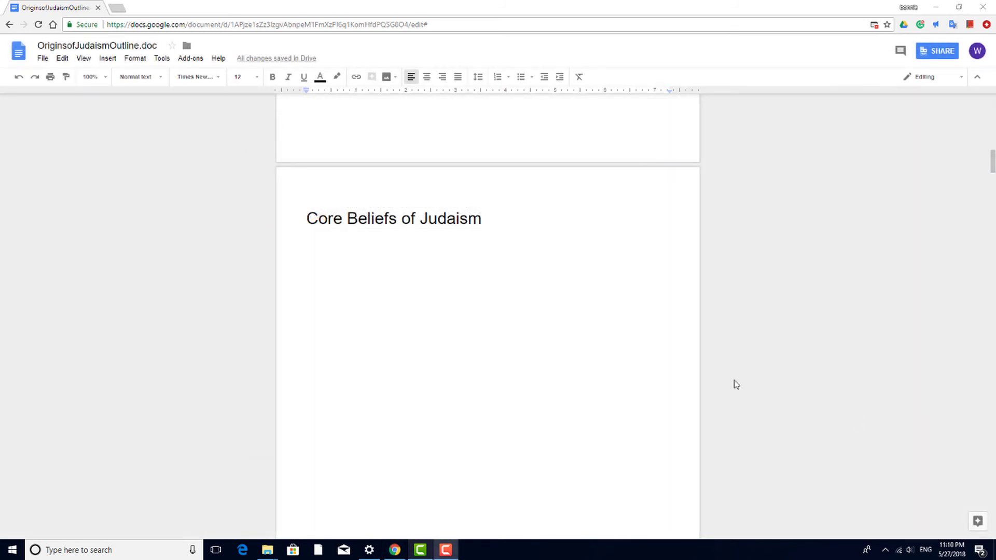
Open the Lucidchart Diagrams Insert Diagram sidebar and start a new diagram.
left_click(190, 58)
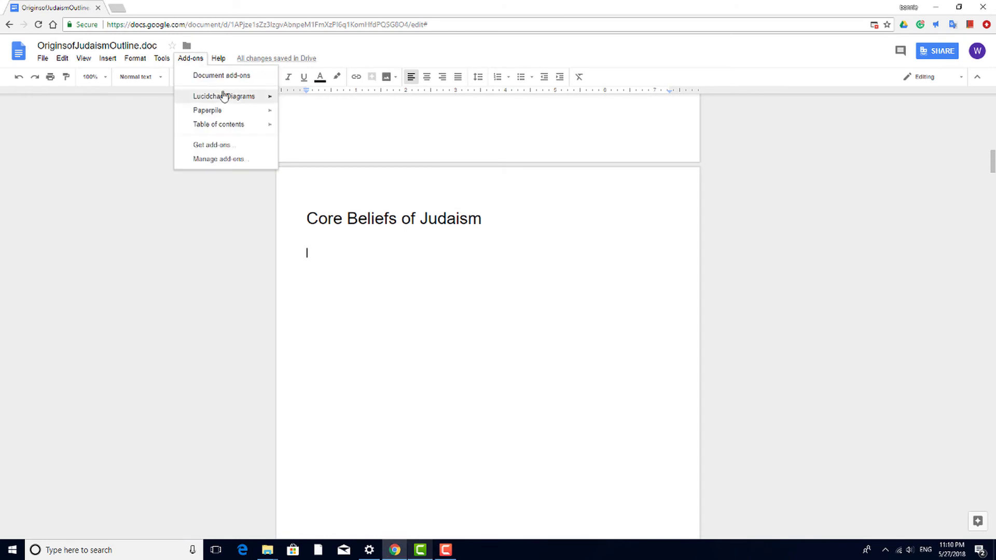
mouse_move(224, 98)
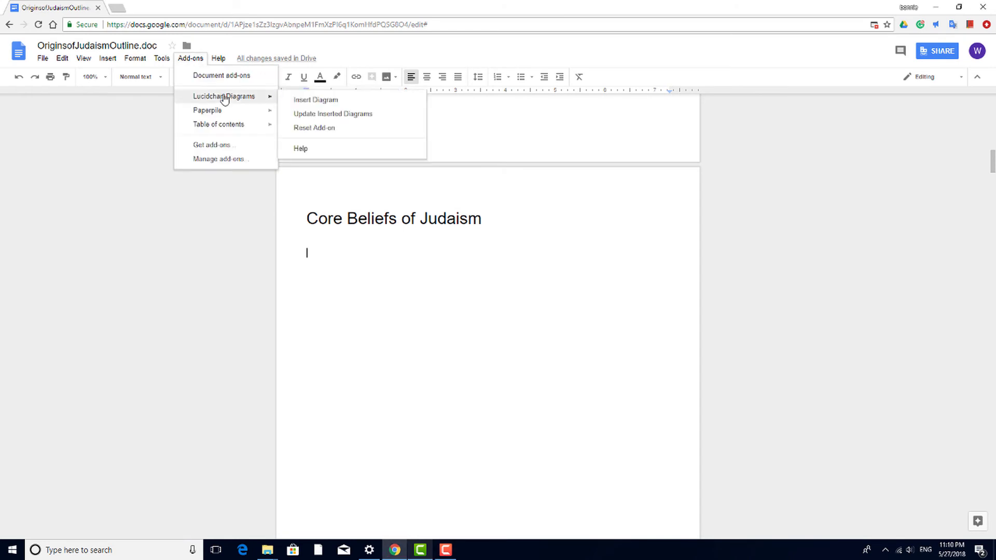
left_click(338, 100)
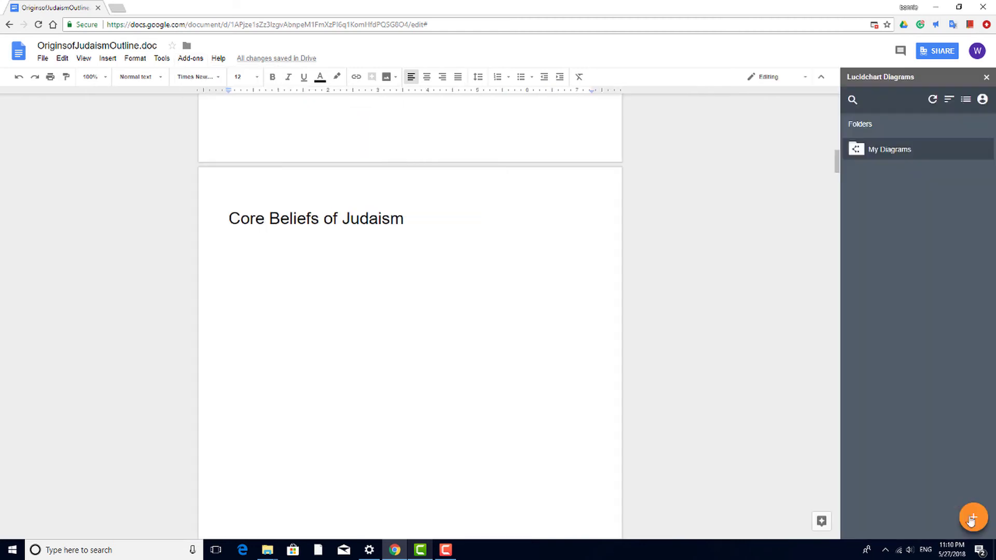
left_click(974, 517)
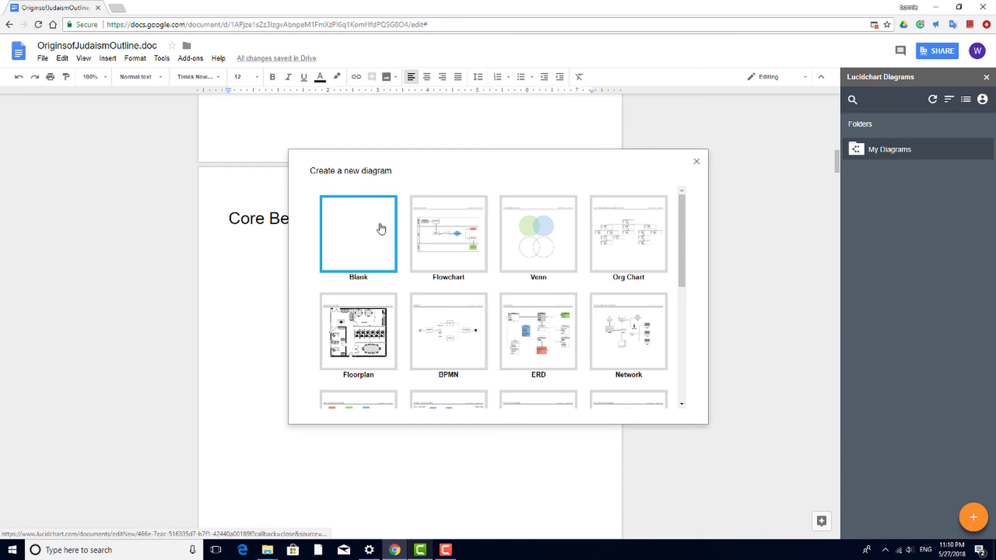
On a blank template, draw a yellow rectangle labelled 'Core Beliefs'.
left_click(381, 229)
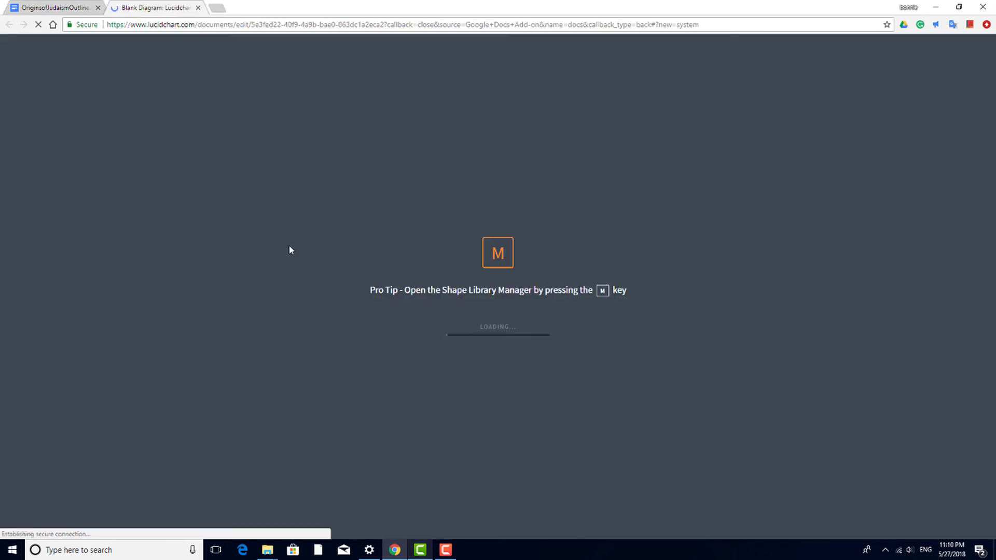
left_click_drag(30, 163, 468, 291)
type("Core Beliefs")
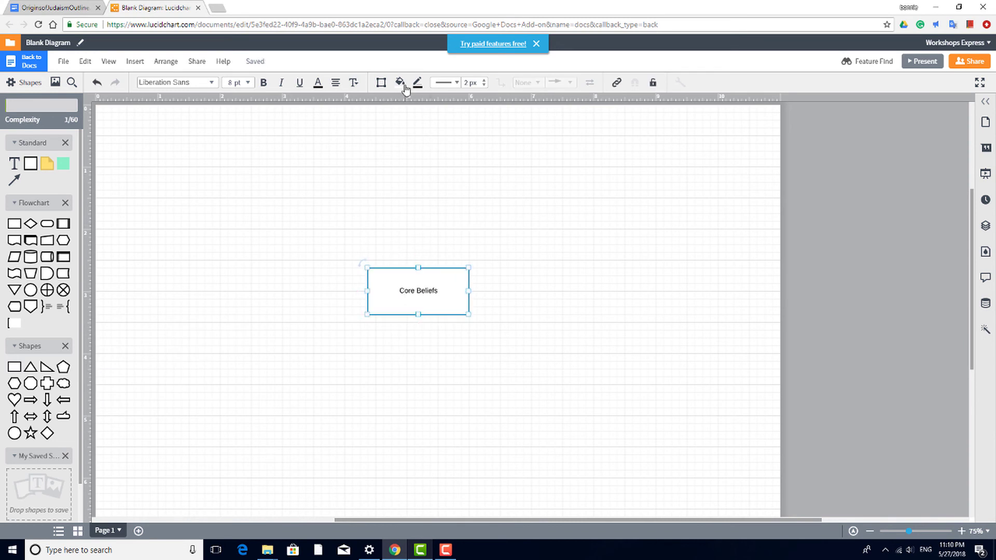
left_click(407, 89)
left_click(393, 184)
Add a light pink 'Torah' triangle linked to Core Beliefs, then begin renaming the diagram.
left_click_drag(31, 367, 306, 237)
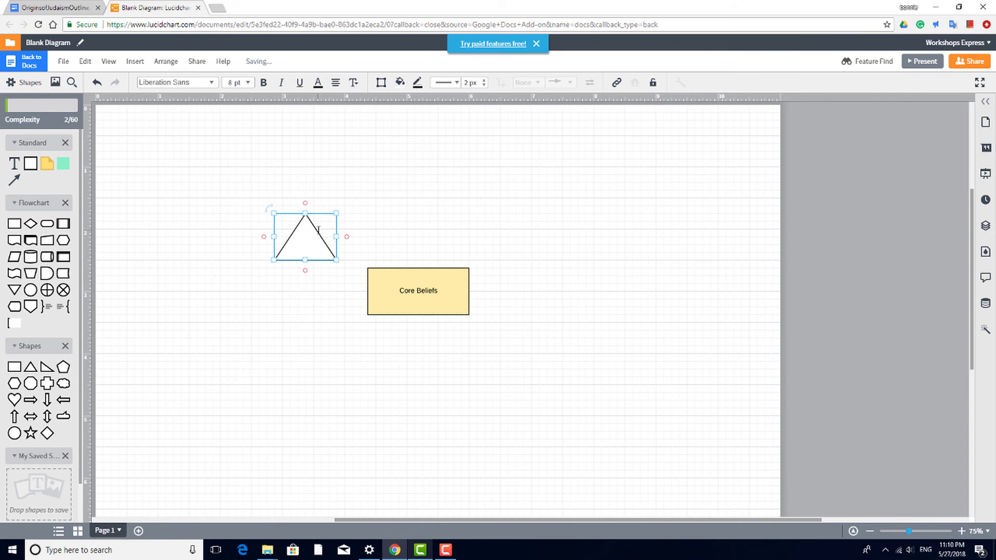
type("Torah")
left_click(311, 278)
left_click(305, 244)
left_click(400, 82)
left_click(368, 185)
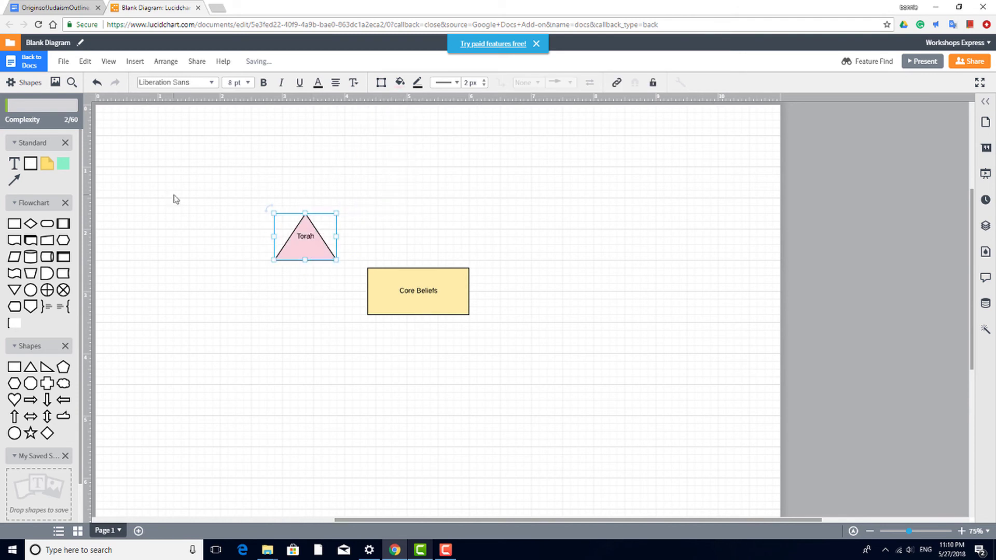
left_click_drag(366, 268, 338, 259)
left_click(320, 336)
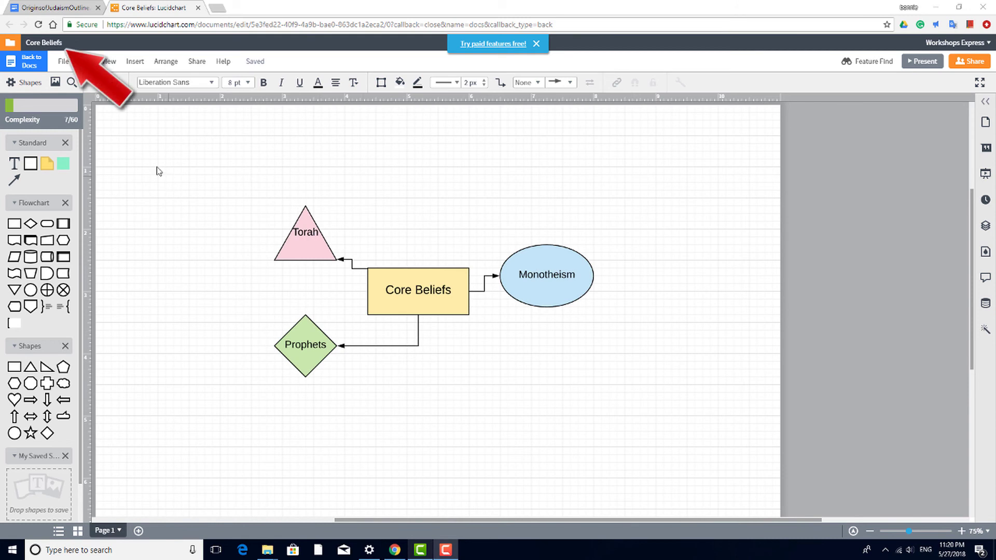
left_click(58, 45)
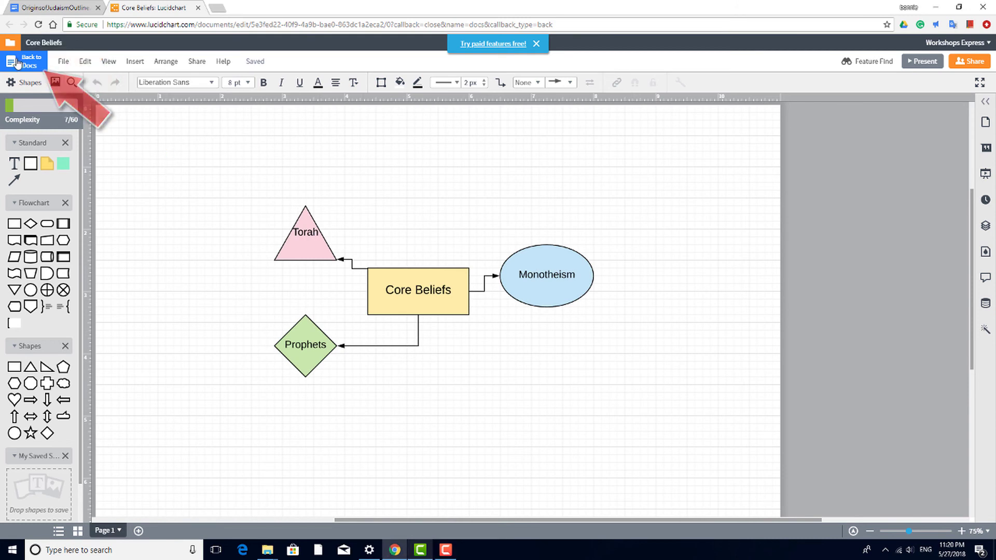
Insert the Core Beliefs Lucidchart diagram into the Judaism outline document.
left_click(17, 63)
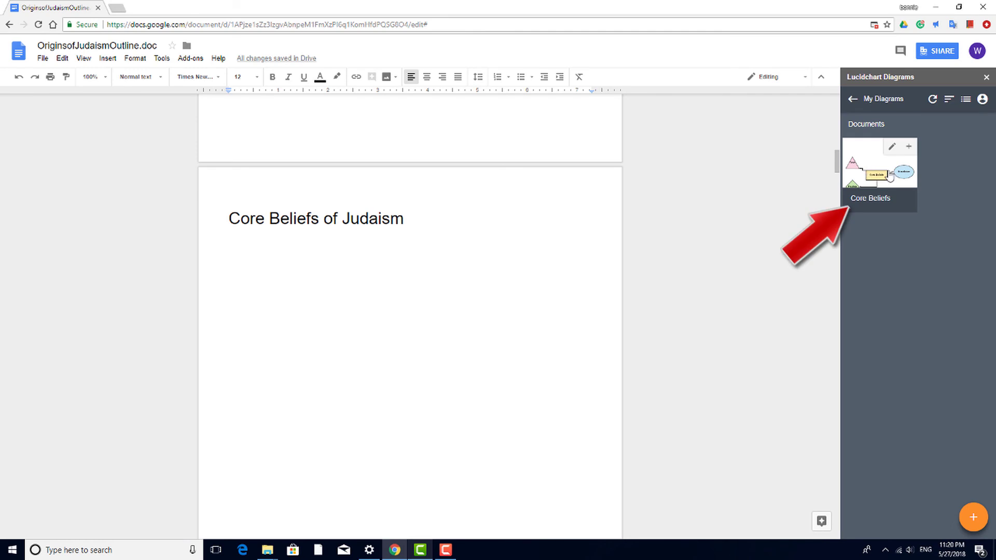
left_click(886, 169)
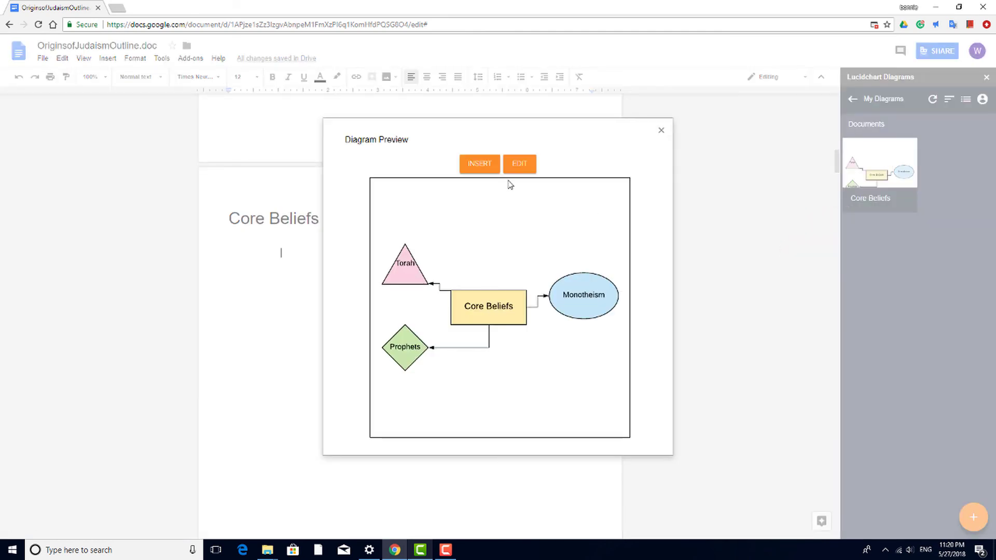
left_click(482, 166)
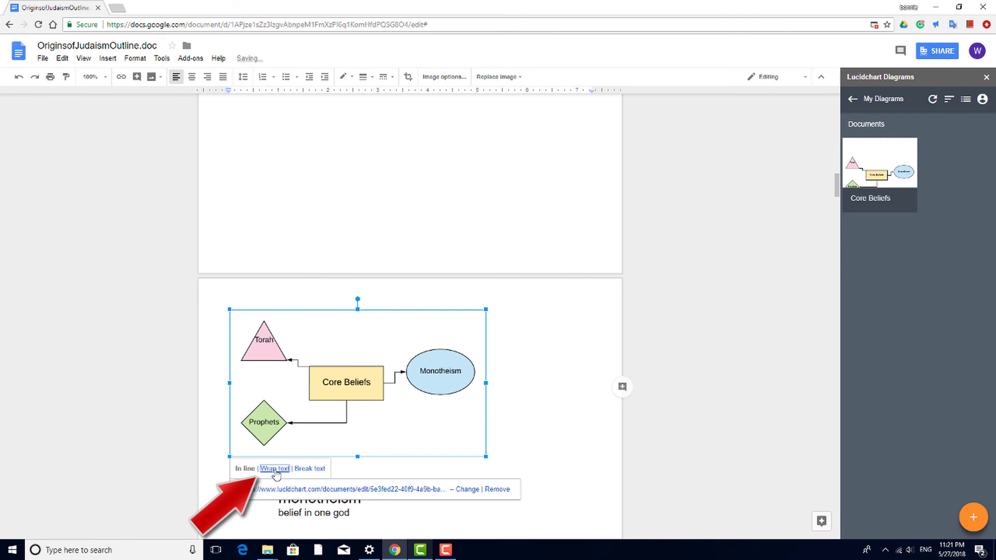
Set the diagram to wrap text and shift it right beneath the Core Beliefs of Judaism heading.
left_click(275, 469)
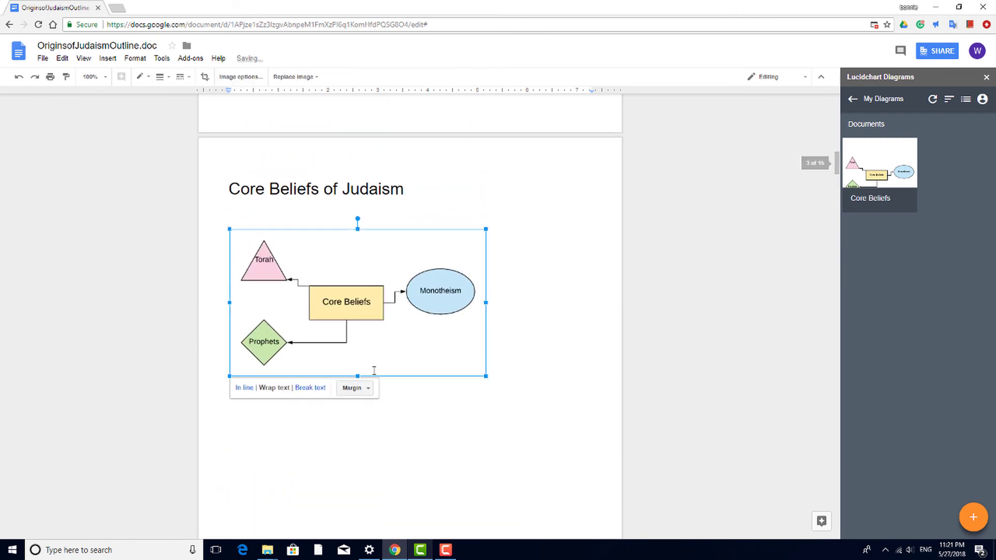
left_click_drag(357, 305, 415, 301)
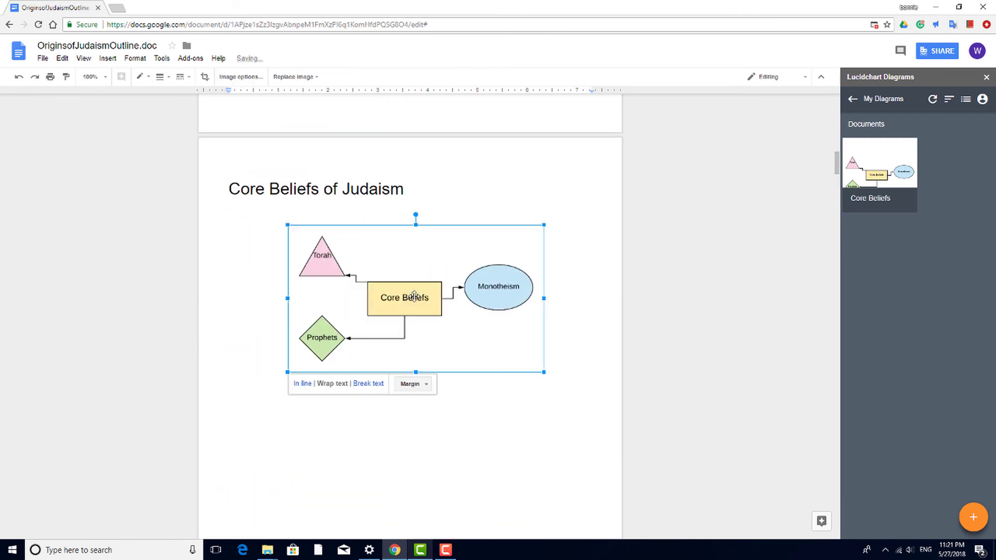
left_click(580, 351)
mouse_move(894, 152)
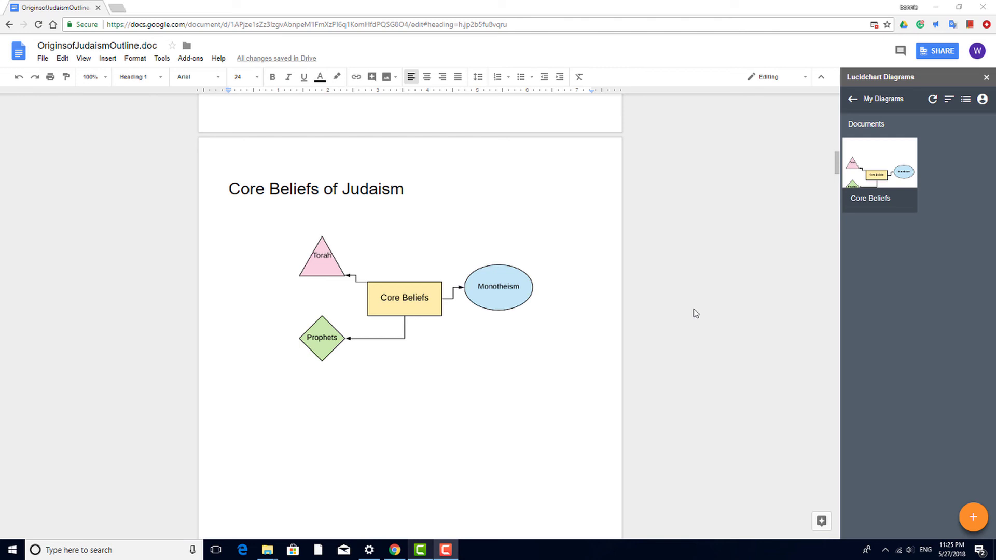
Open the installed add-ons manager and show the Lucidchart Diagrams add-on's options.
left_click(183, 62)
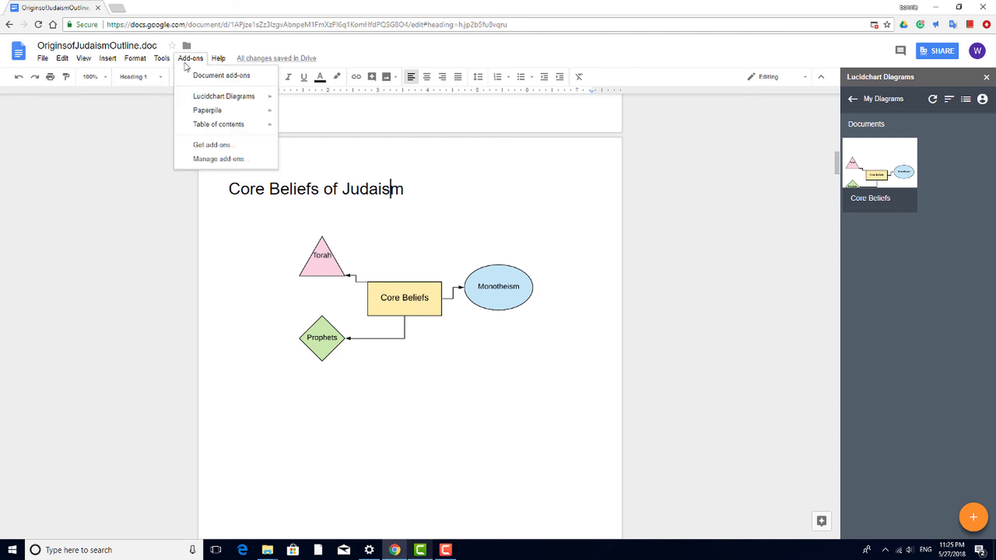
left_click(227, 159)
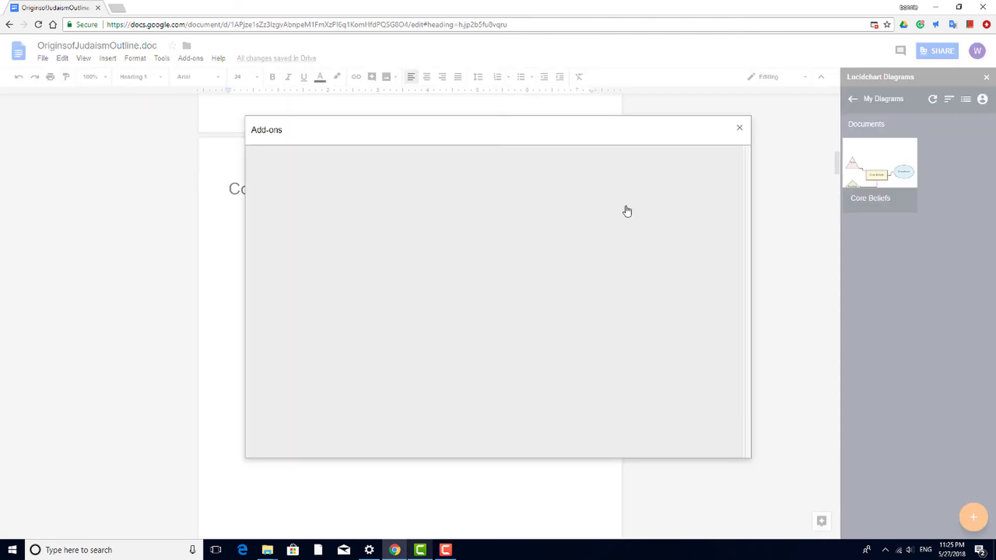
left_click(651, 174)
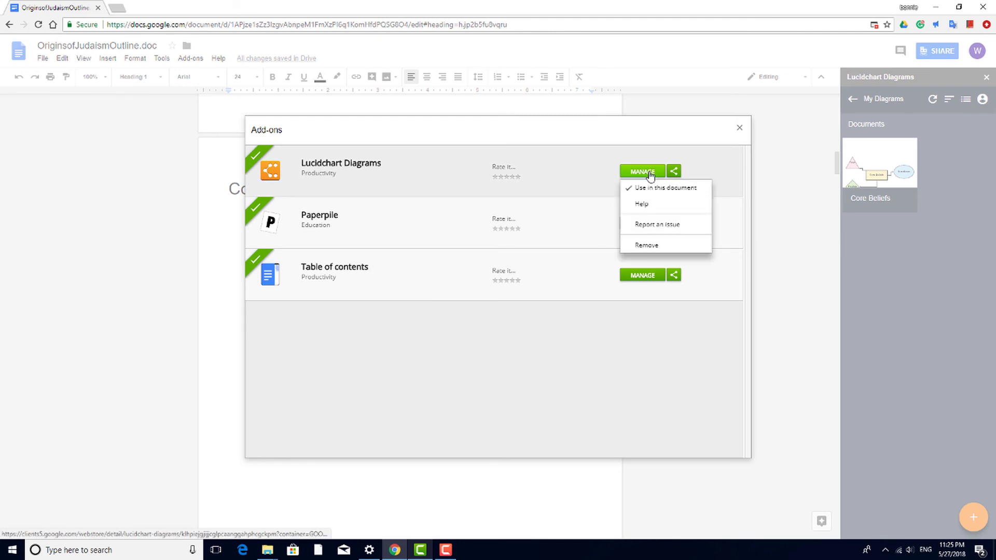